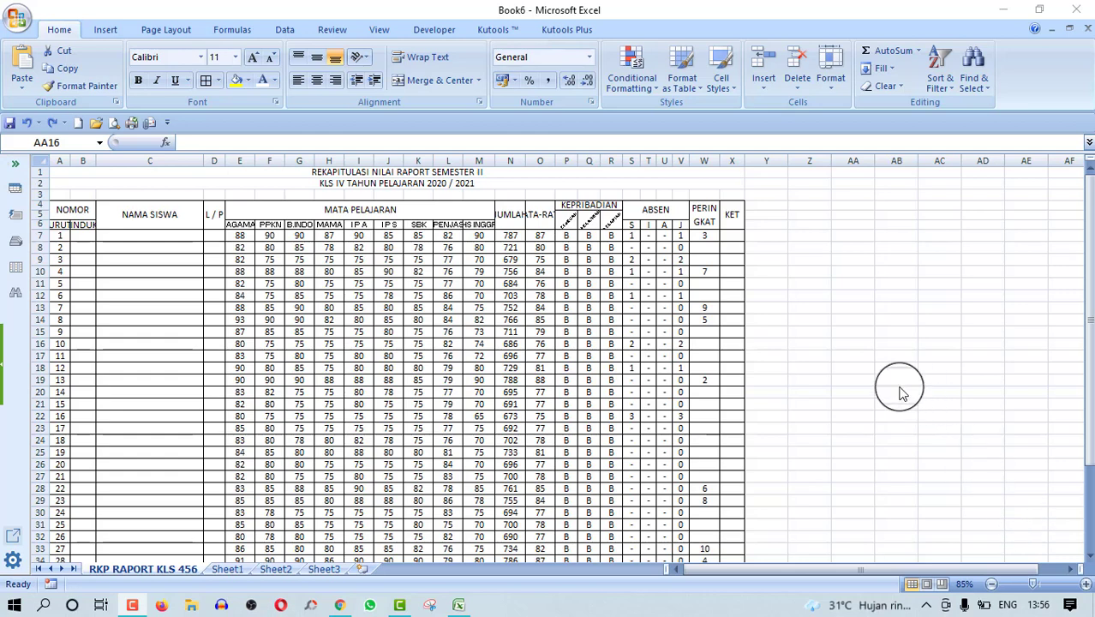
# Enter a test absence of 1 in the second student's I column
pyautogui.click(642, 315)
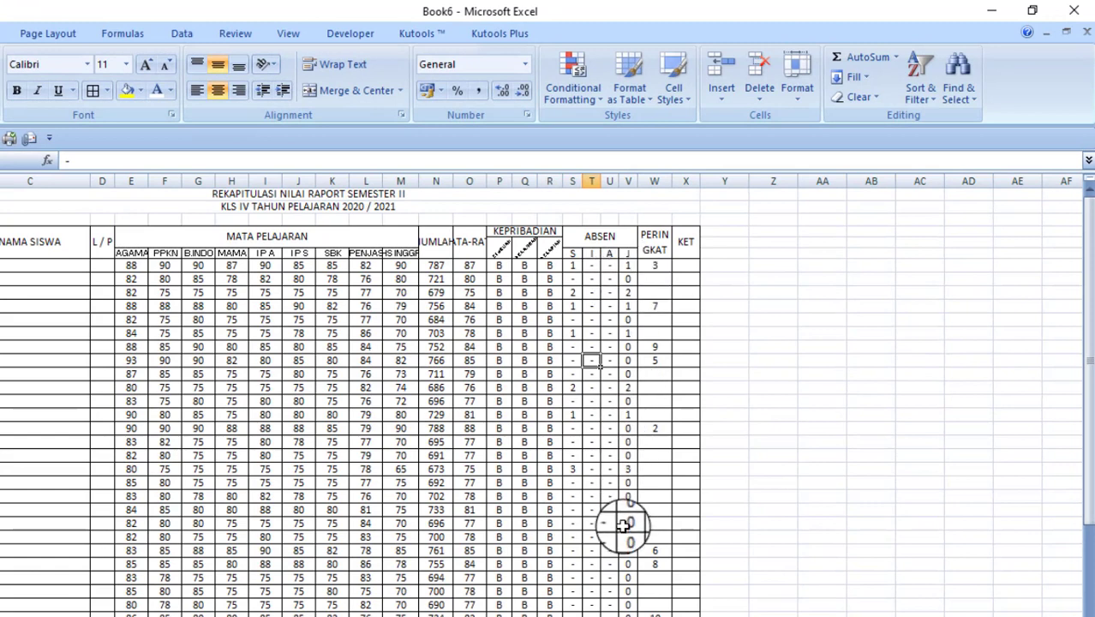
pyautogui.click(592, 280)
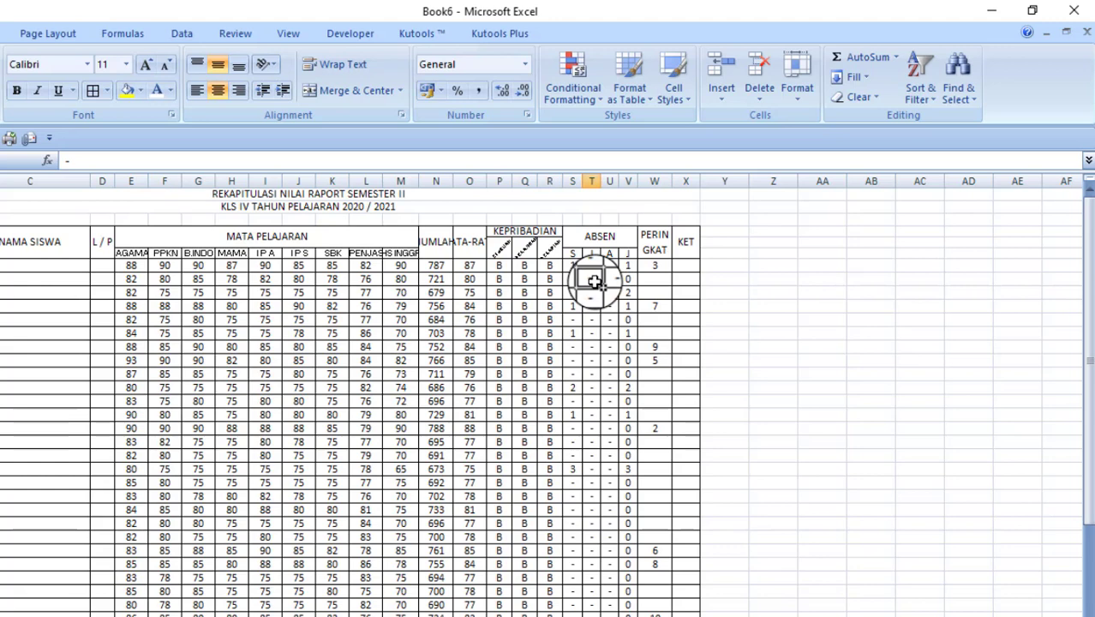
pyautogui.write('1')
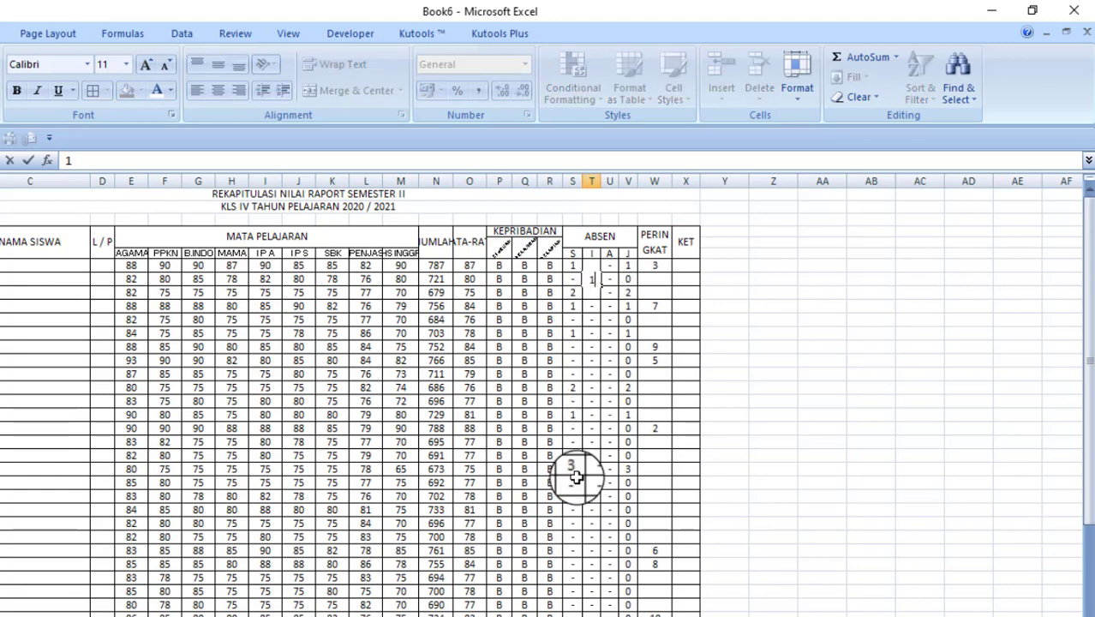
pyautogui.press('Return')
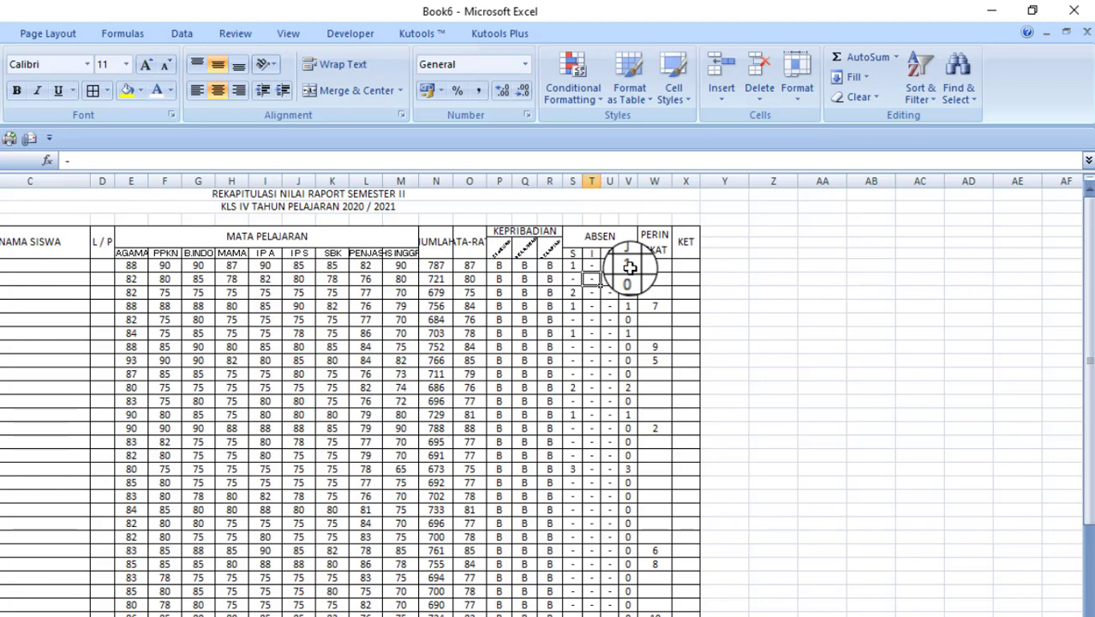
# Select the J total cells down column V and open Conditional Formatting
pyautogui.moveTo(630, 267); pyautogui.dragTo(628, 600)
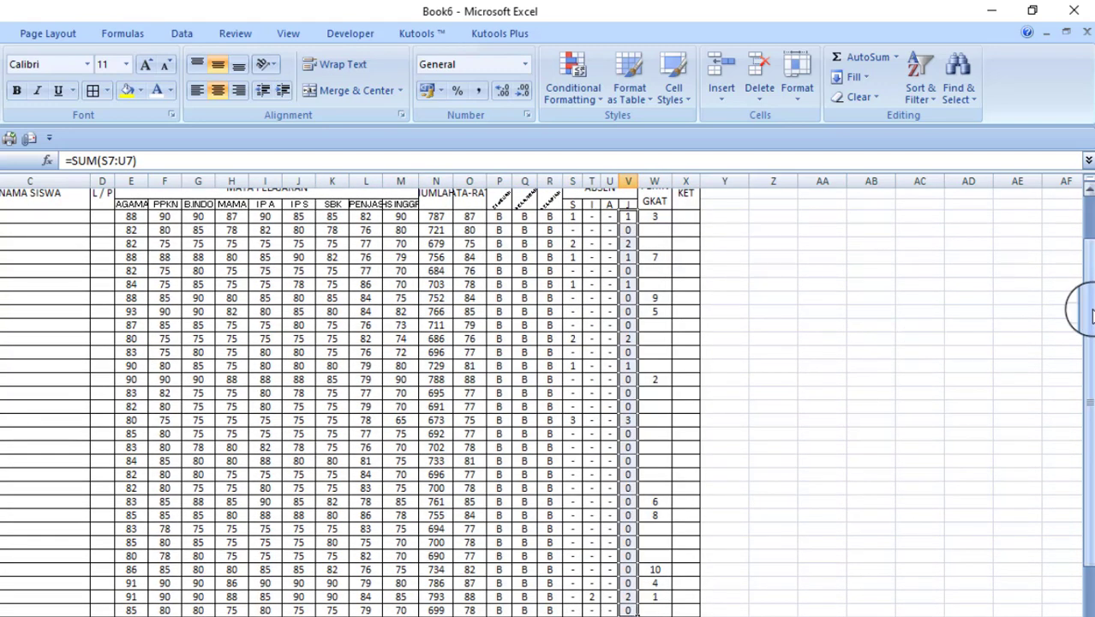
pyautogui.scroll(3, 1086, 312)
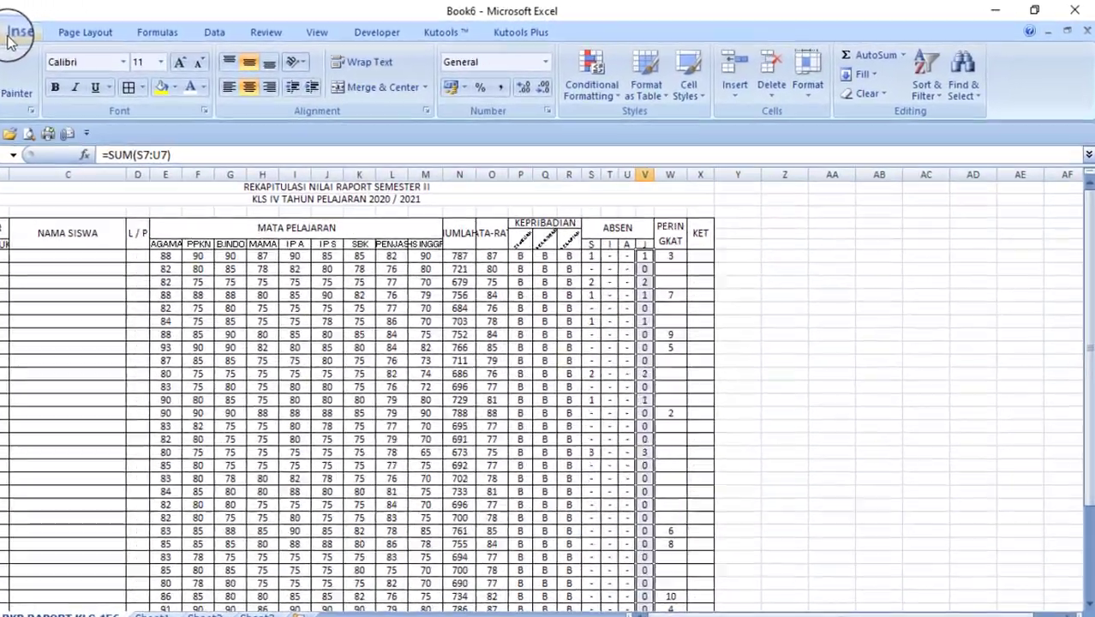
pyautogui.click(617, 98)
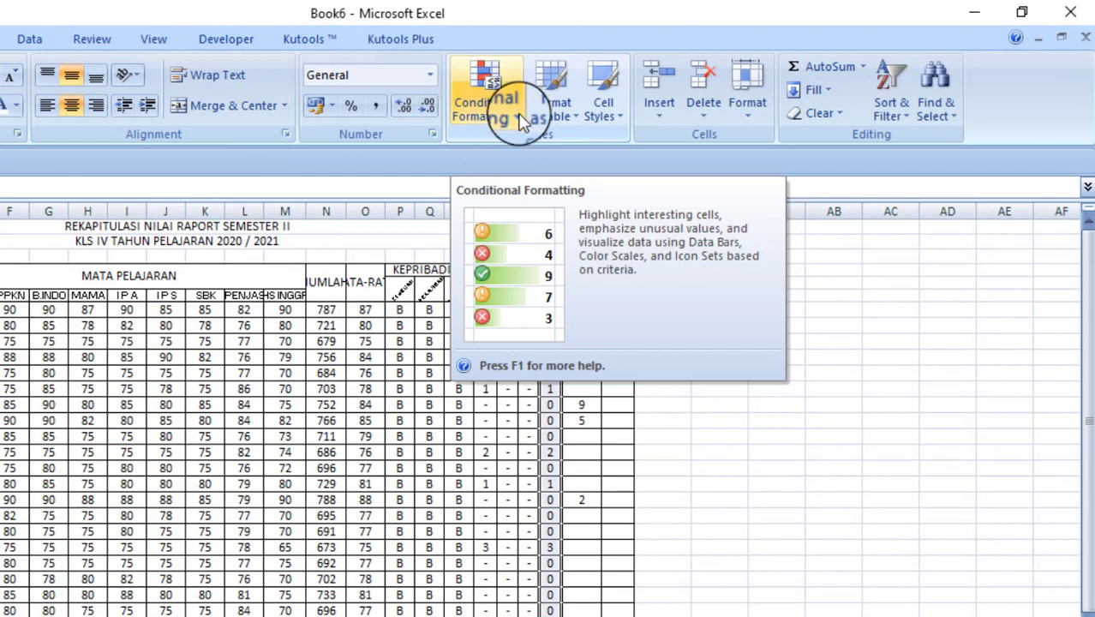
pyautogui.click(521, 120)
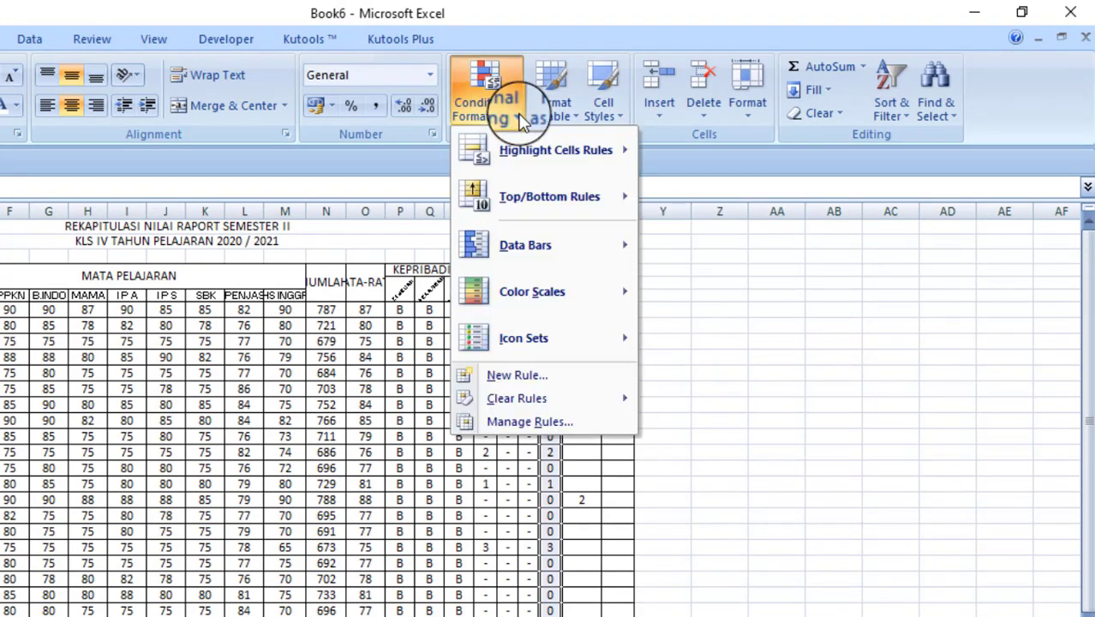
# Create a new 'Format only cells that contain' rule for cell values equal to 0
pyautogui.click(527, 377)
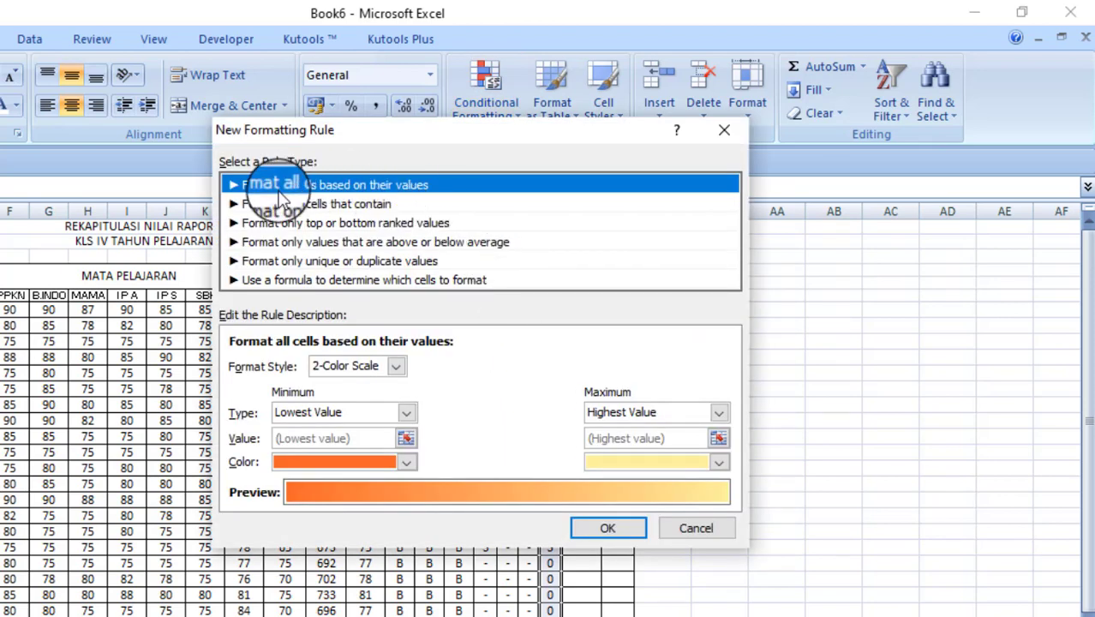
pyautogui.moveTo(383, 140); pyautogui.dragTo(417, 169)
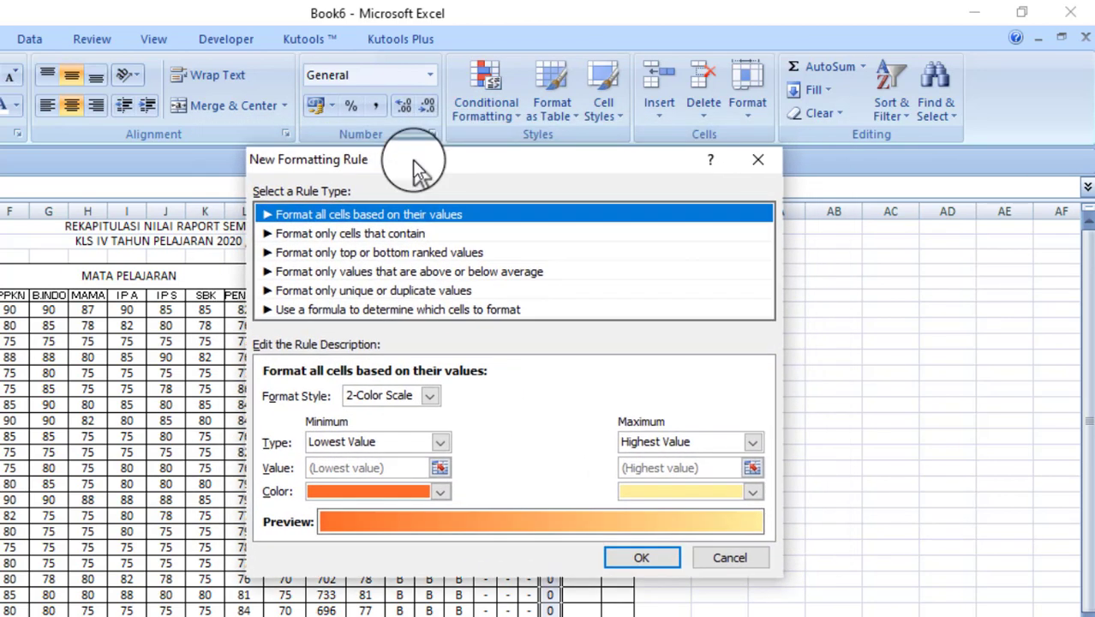
pyautogui.click(351, 218)
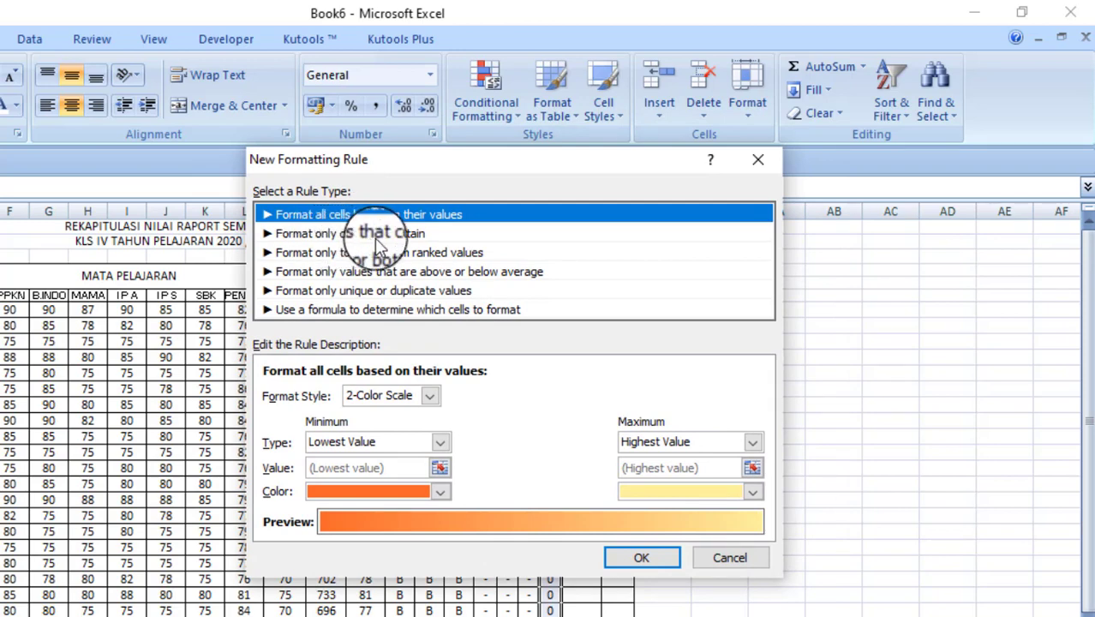
pyautogui.click(370, 234)
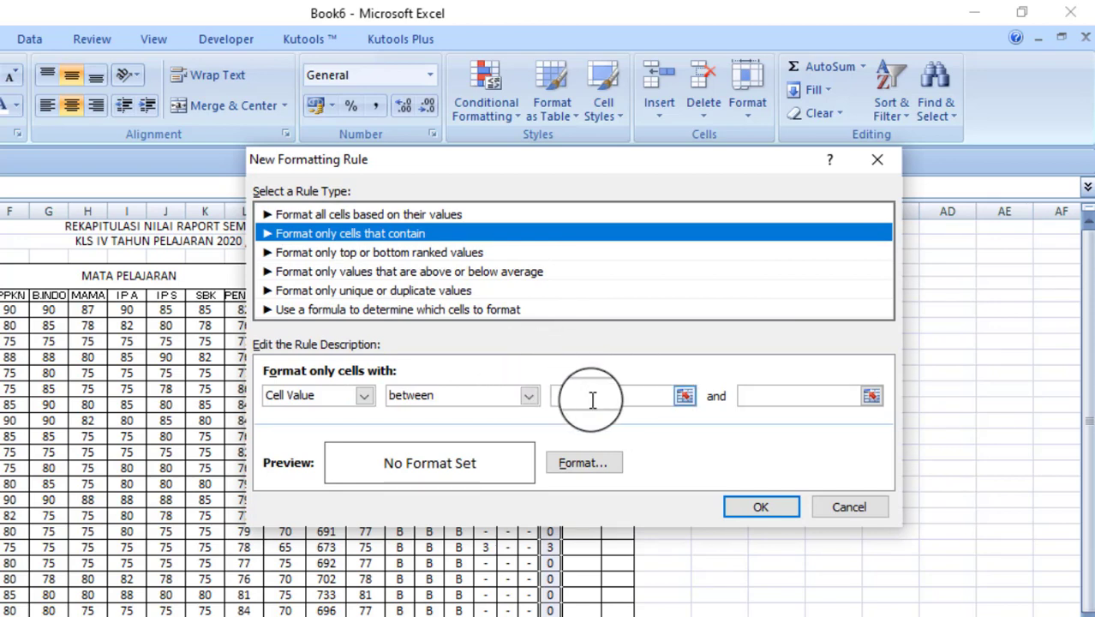
pyautogui.click(497, 399)
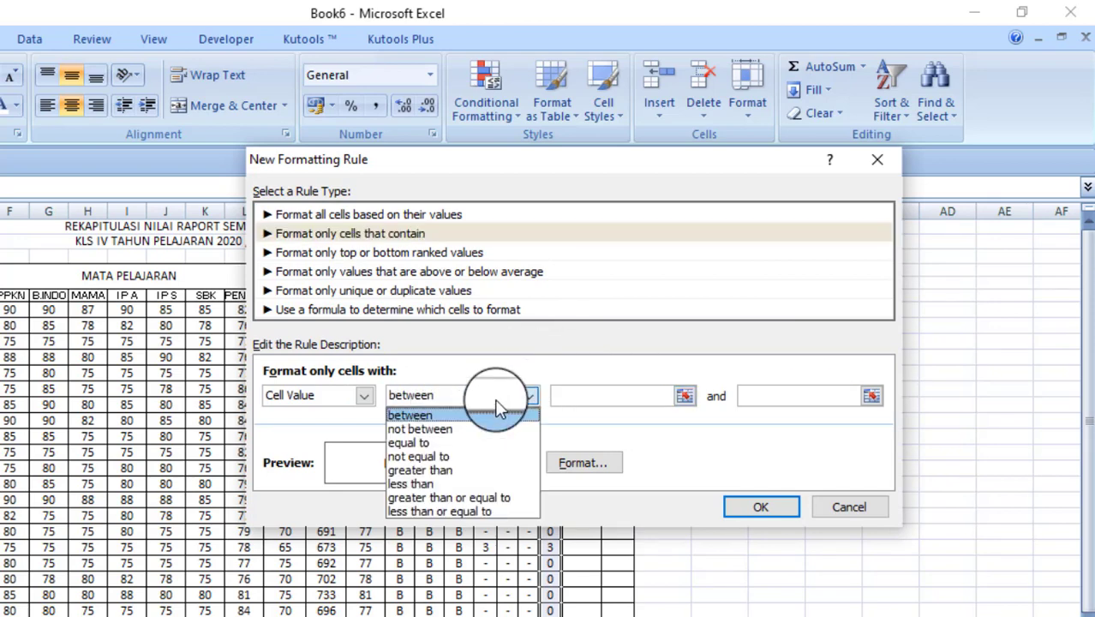
pyautogui.click(437, 442)
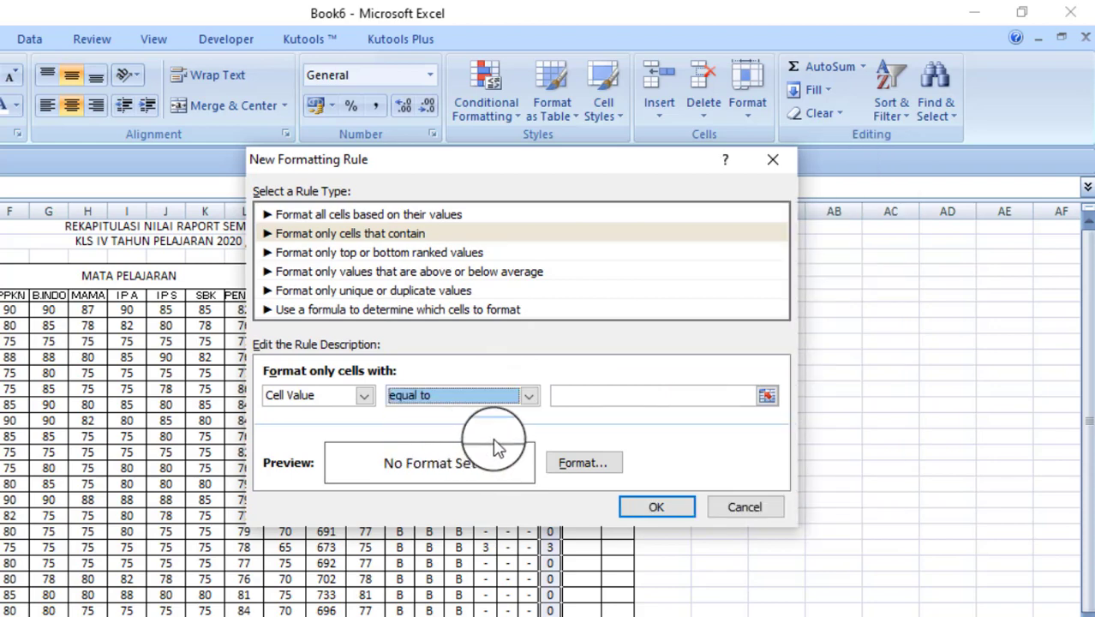
pyautogui.click(618, 396)
pyautogui.write('0')
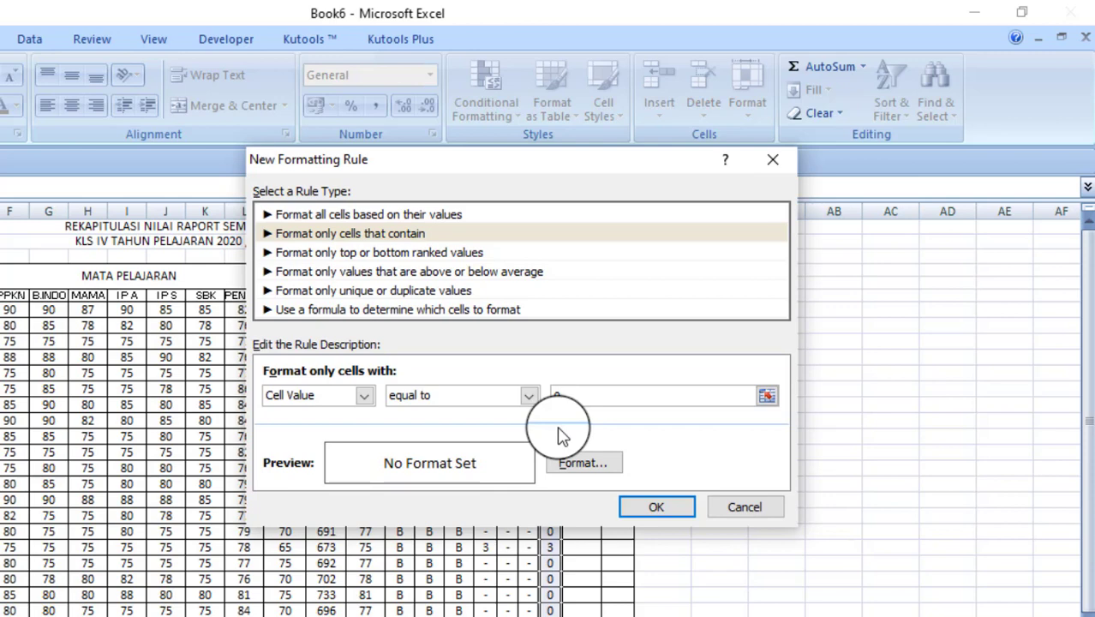
# Give the equal-to-0 rule a white font colour and confirm the format
pyautogui.click(574, 470)
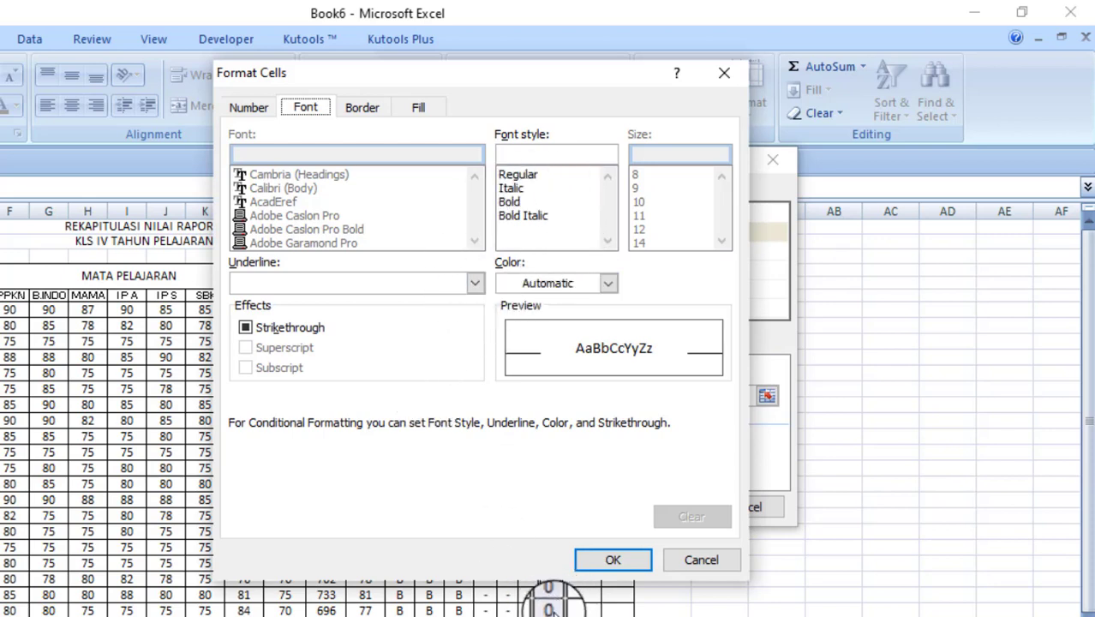
pyautogui.click(608, 285)
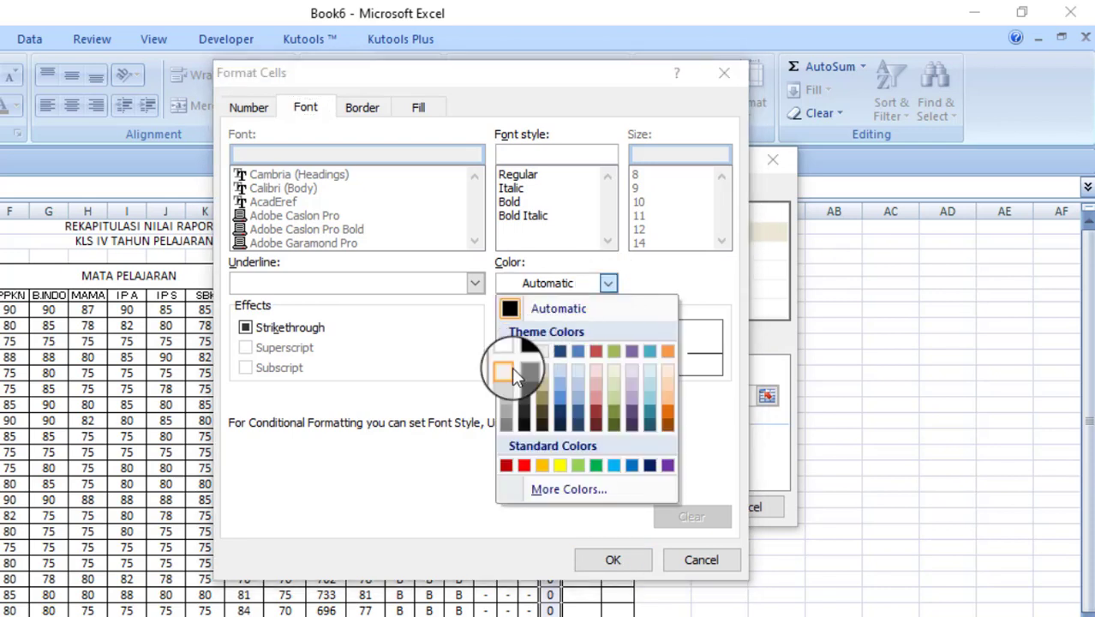
pyautogui.click(609, 285)
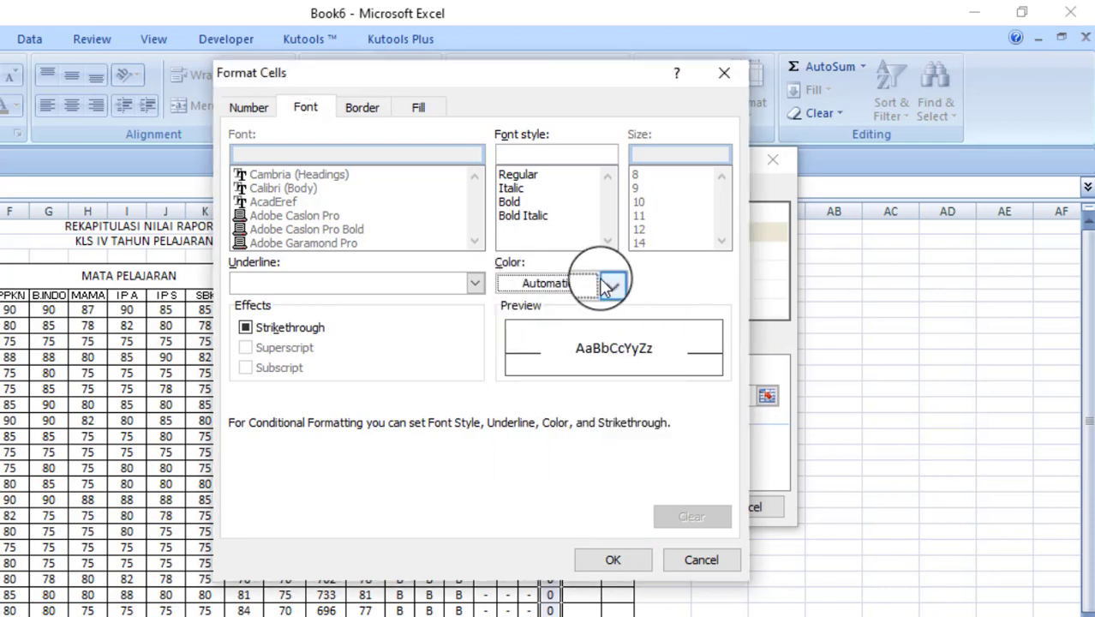
pyautogui.click(608, 285)
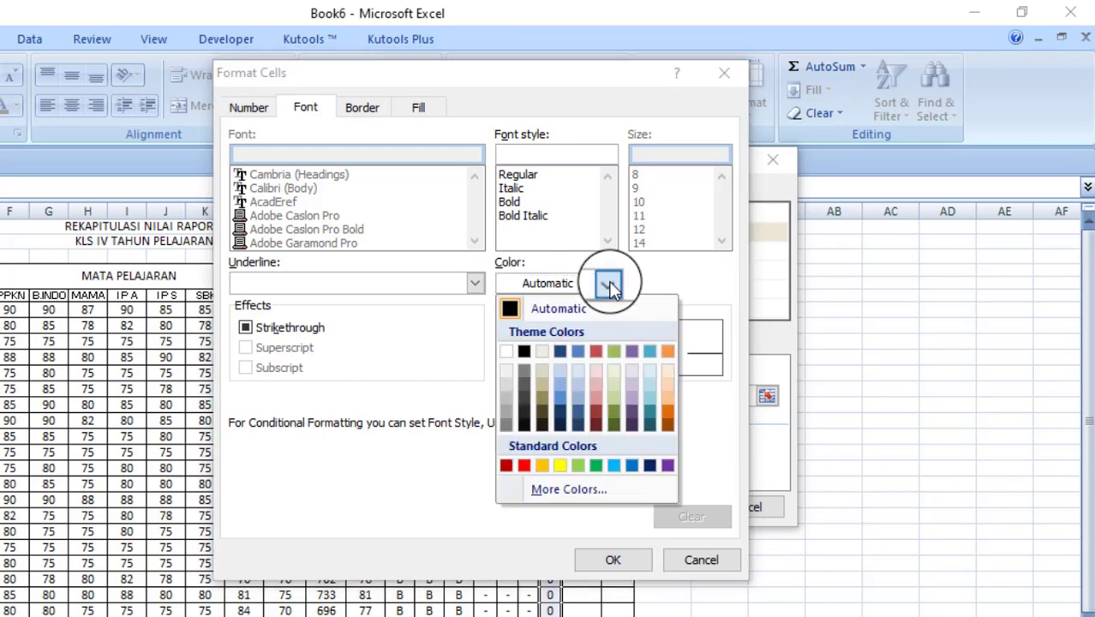
pyautogui.click(507, 352)
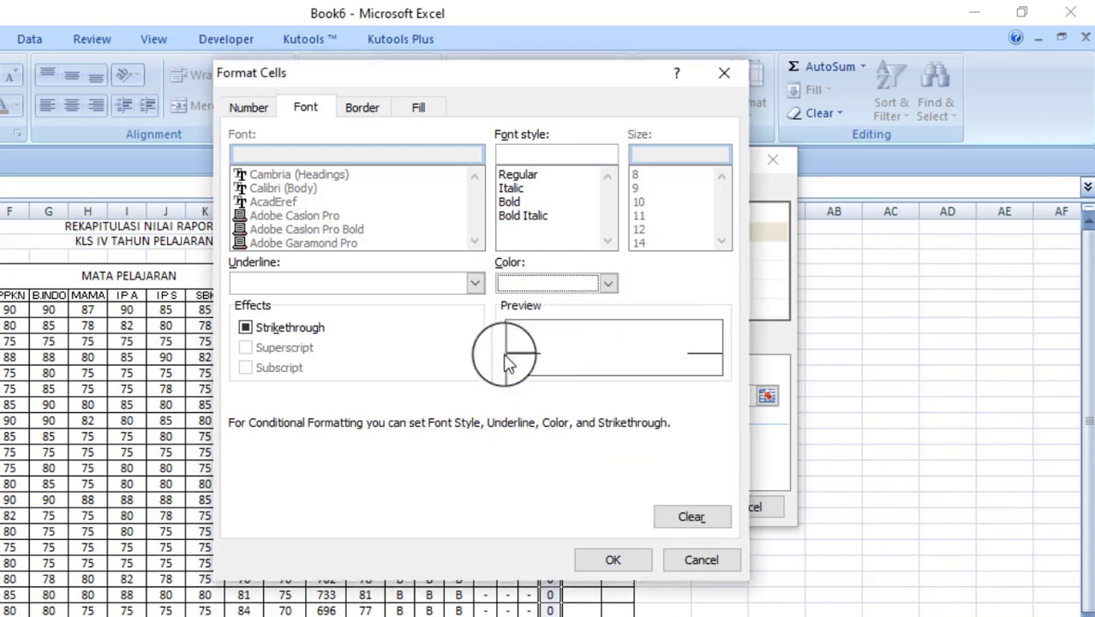
pyautogui.click(625, 557)
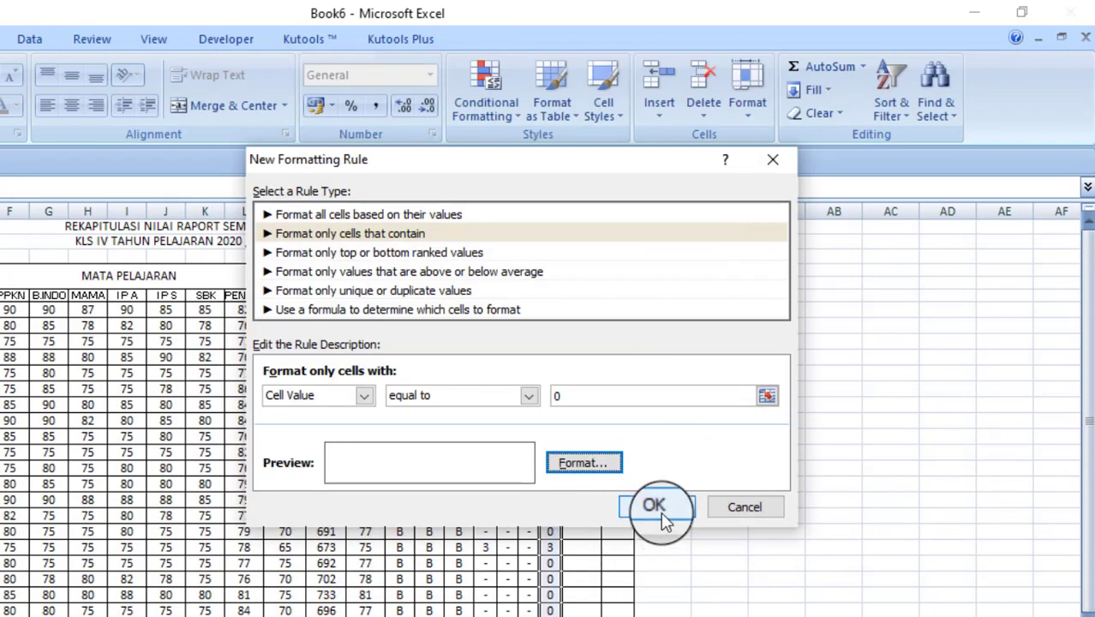
# Save the zero-hiding rule, then type trial absences 4, 2, 3 and 4 to test totals
pyautogui.click(660, 511)
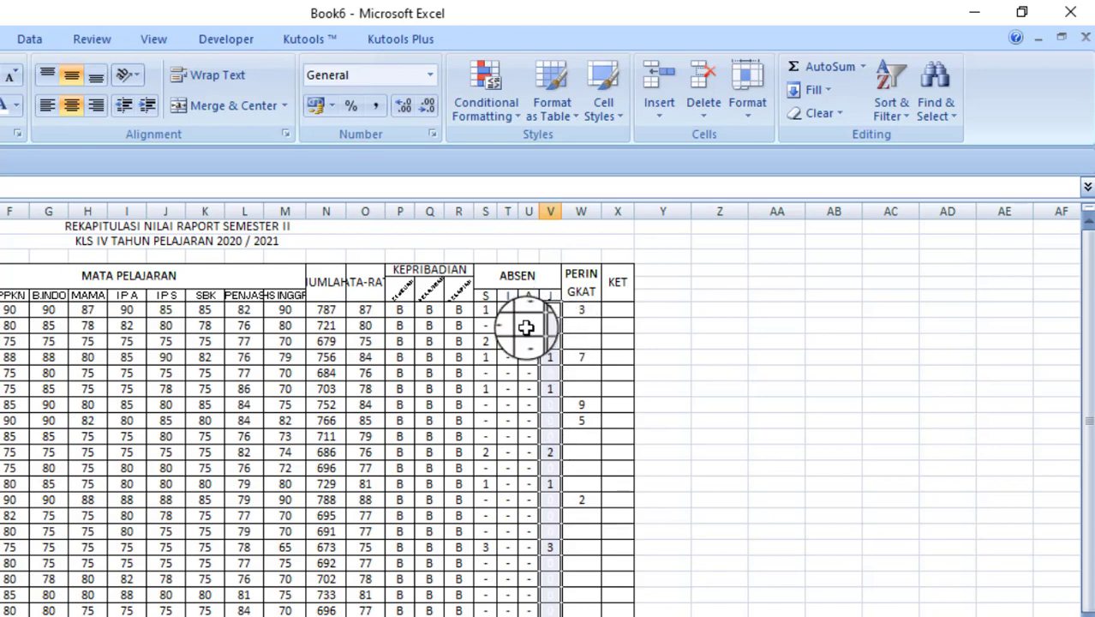
pyautogui.click(527, 326)
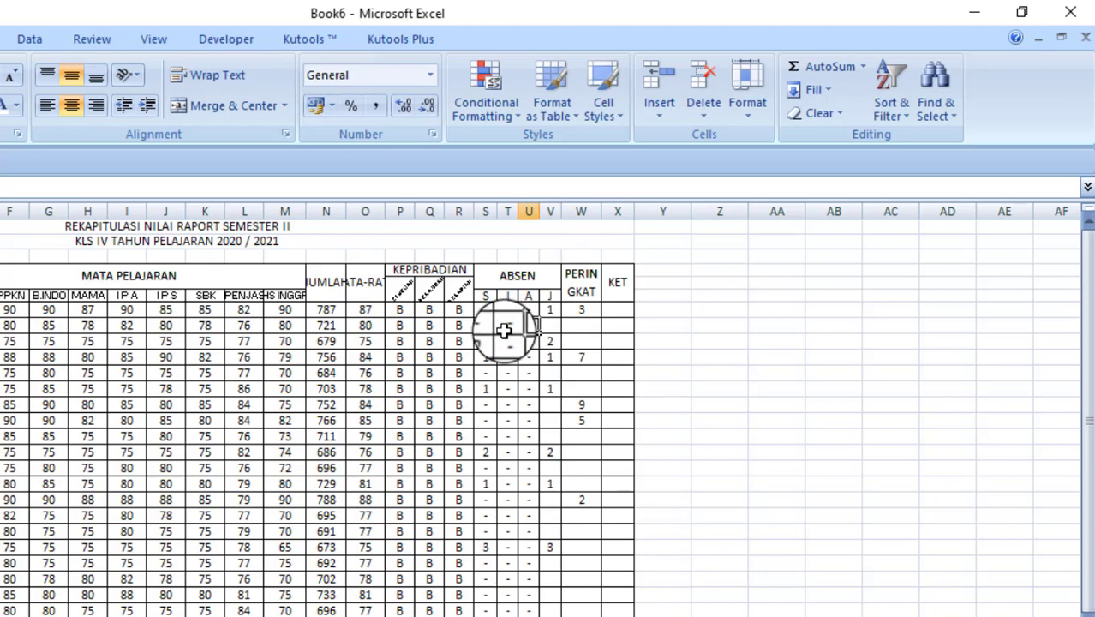
pyautogui.click(505, 331)
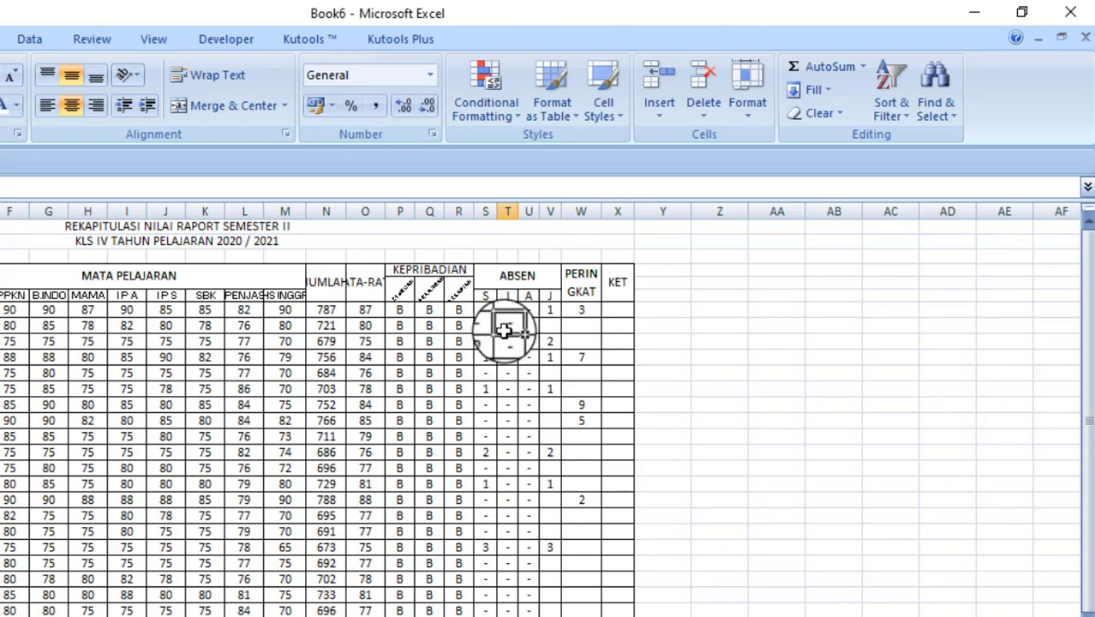
pyautogui.write('4')
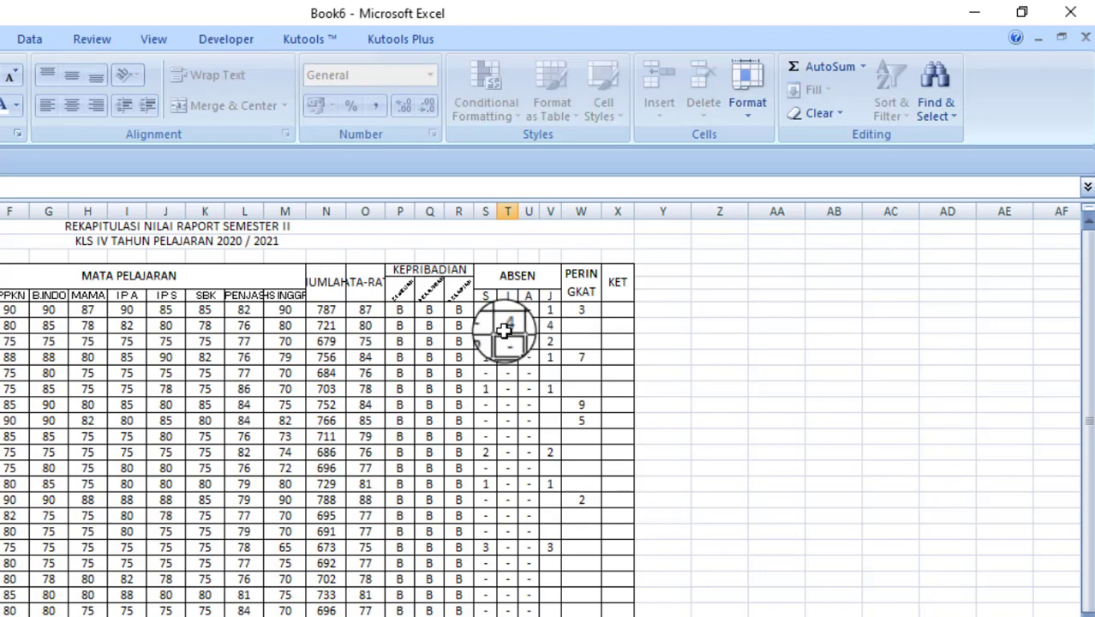
pyautogui.press('Return')
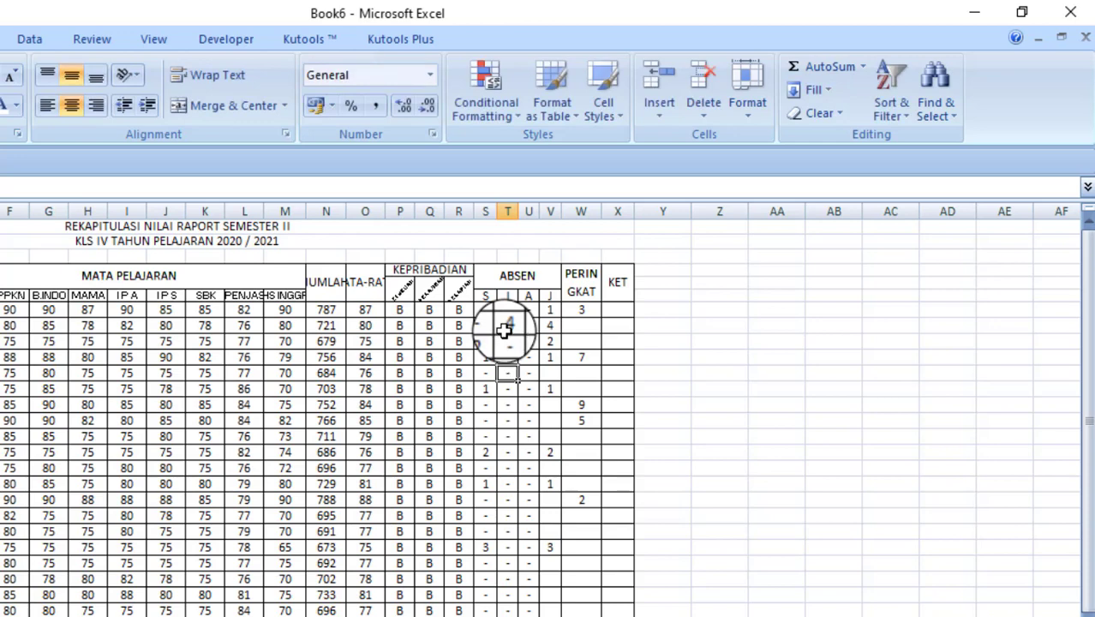
pyautogui.write('2')
pyautogui.press('Return')
pyautogui.write('3')
pyautogui.press('Return')
pyautogui.write('4')
pyautogui.press('Return')
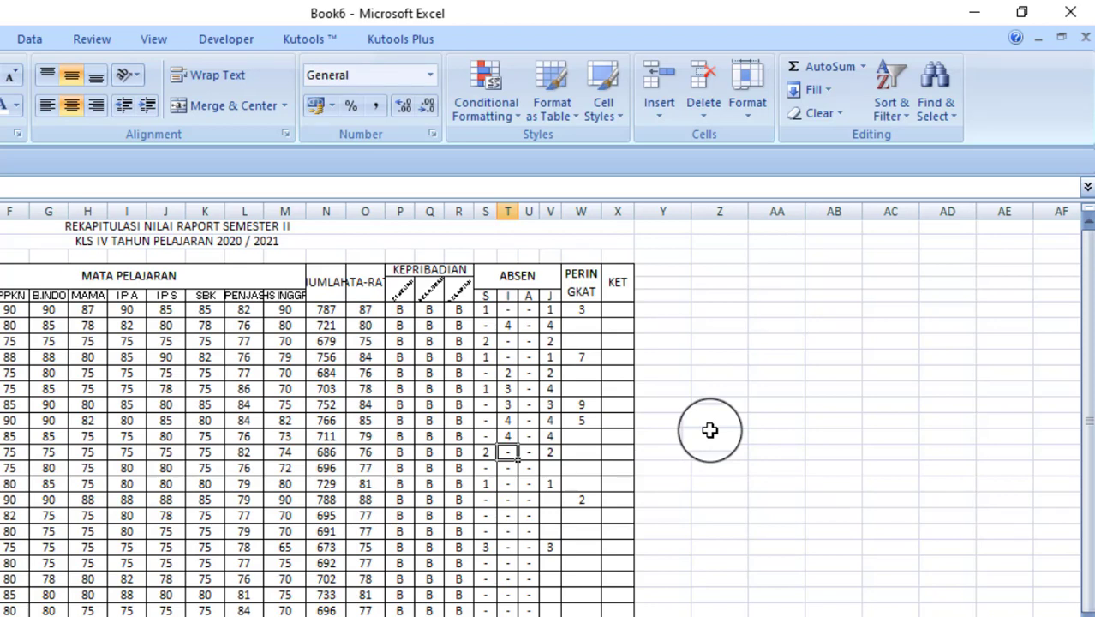
# Undo the trial absence entries and deselect the J total cells
pyautogui.hotkey('ctrl', 'z')
pyautogui.hotkey('ctrl', 'z')
pyautogui.hotkey('ctrl', 'z')
pyautogui.hotkey('ctrl', 'z')
pyautogui.hotkey('ctrl', 'z')
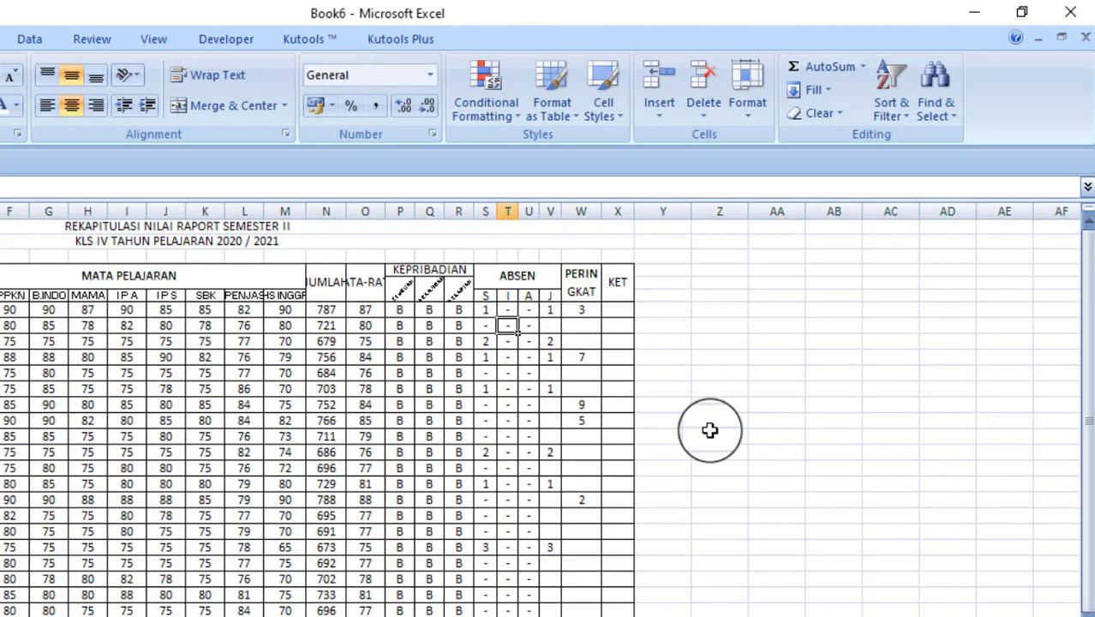
pyautogui.hotkey('ctrl', 'z')
pyautogui.click(673, 405)
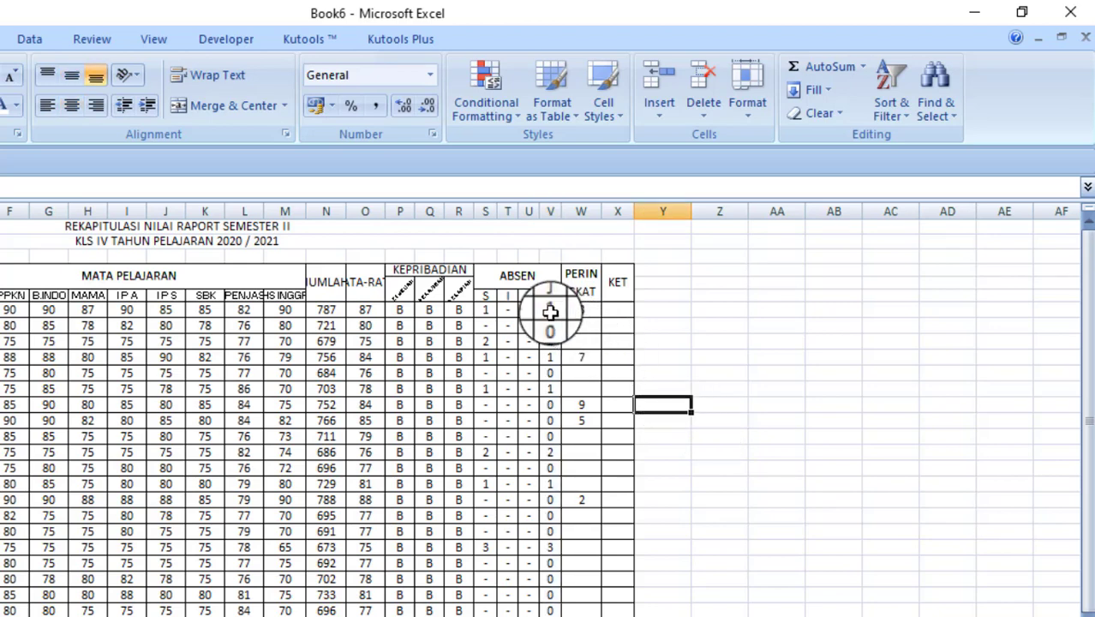
# Apply the custom number format 0;0; to the J totals in column V
pyautogui.moveTo(550, 311); pyautogui.dragTo(550, 613)
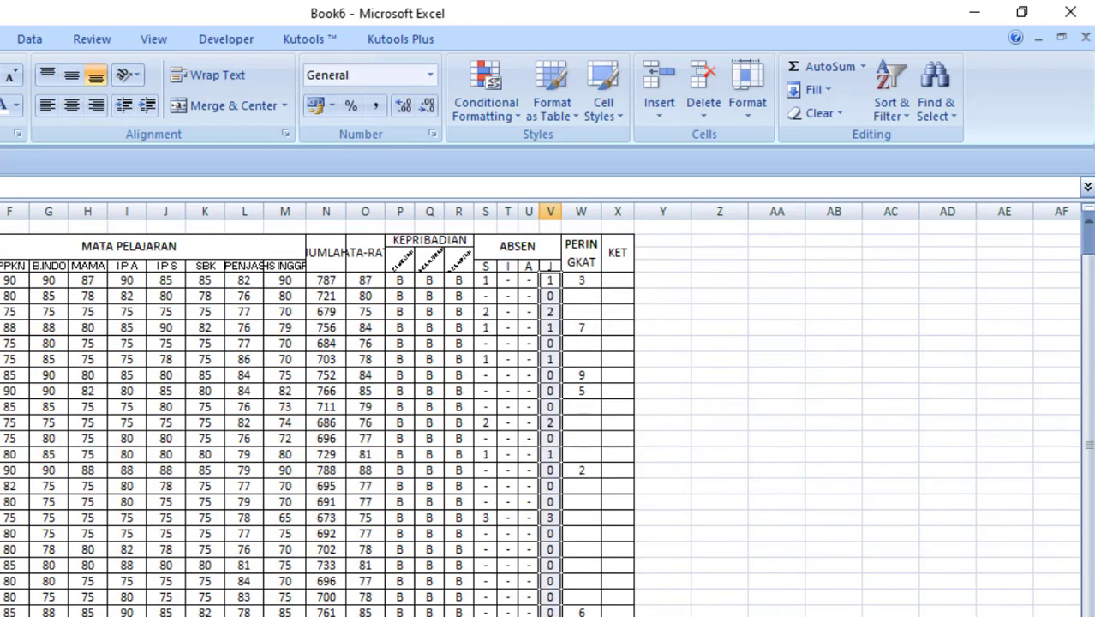
pyautogui.scroll(-1, 1065, 386)
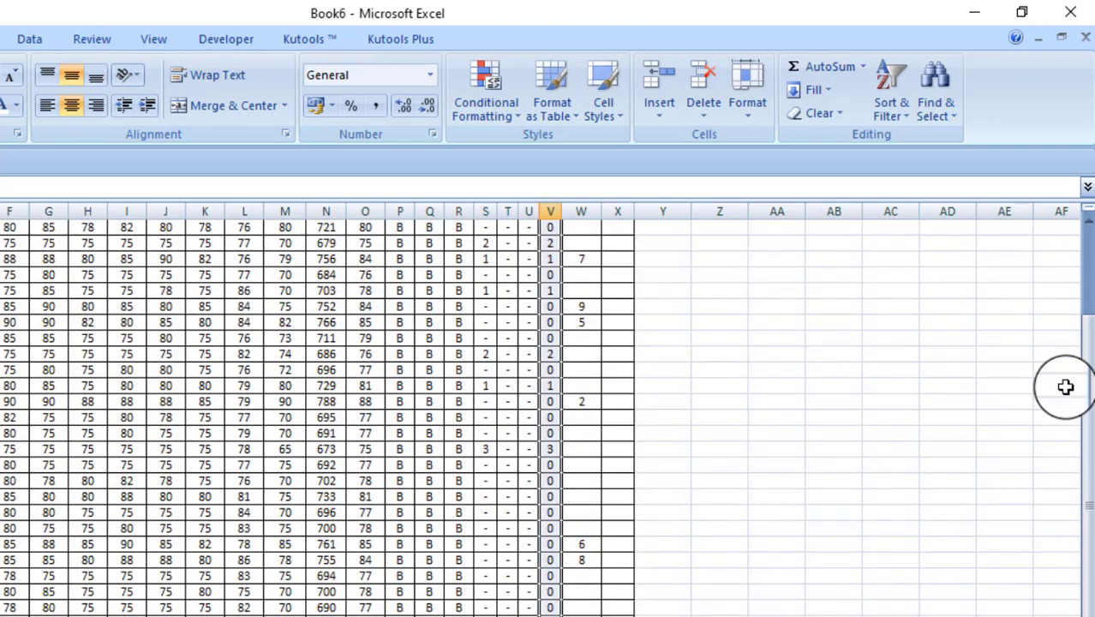
pyautogui.moveTo(1085, 402); pyautogui.dragTo(1085, 257)
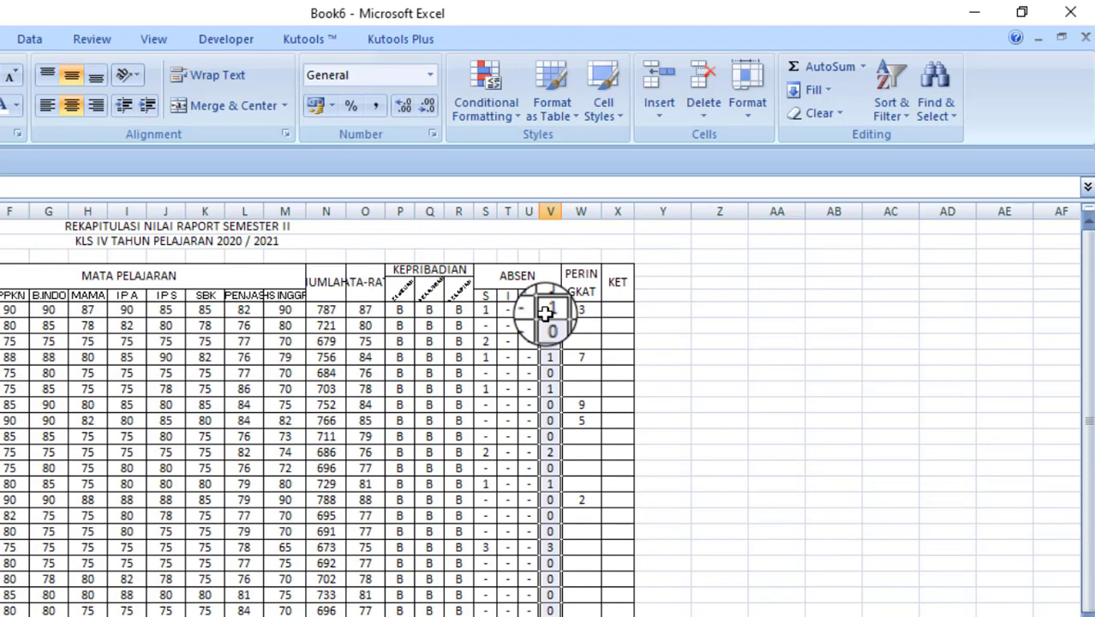
pyautogui.rightClick(546, 313)
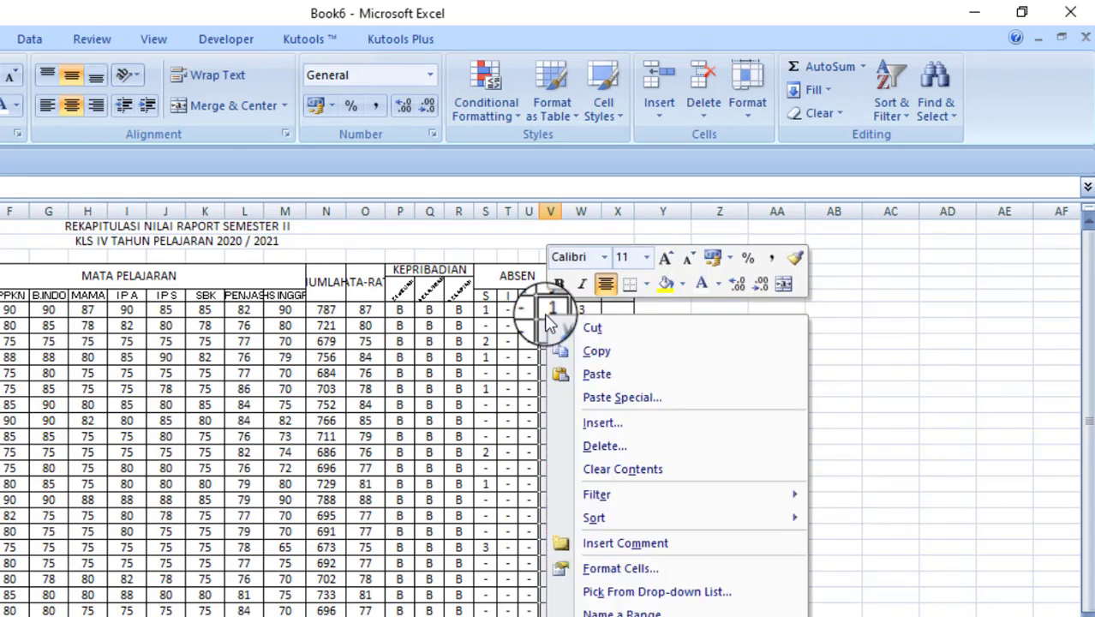
pyautogui.click(619, 567)
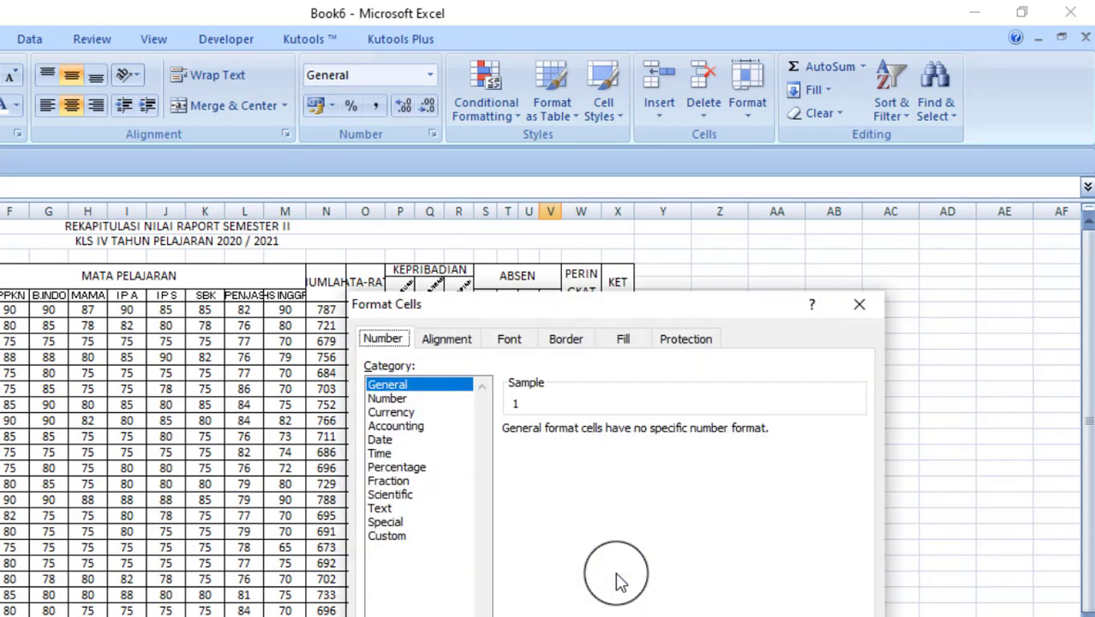
pyautogui.moveTo(557, 314)
pyautogui.mouseDown()
pyautogui.moveTo(454, 263)
pyautogui.moveTo(429, 266)
pyautogui.mouseUp()
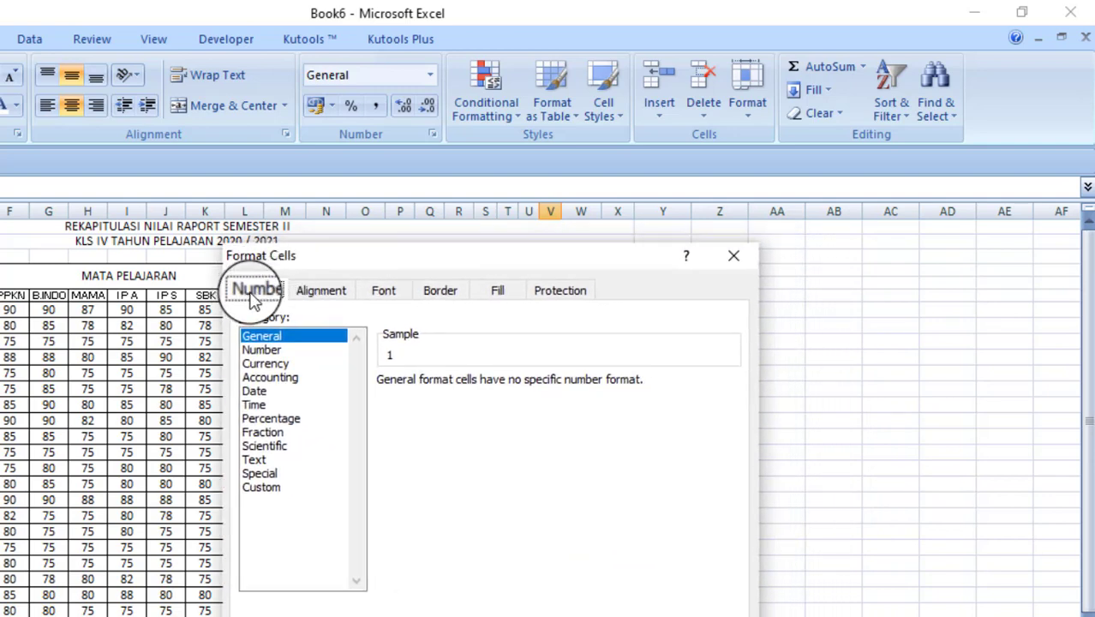
pyautogui.click(266, 488)
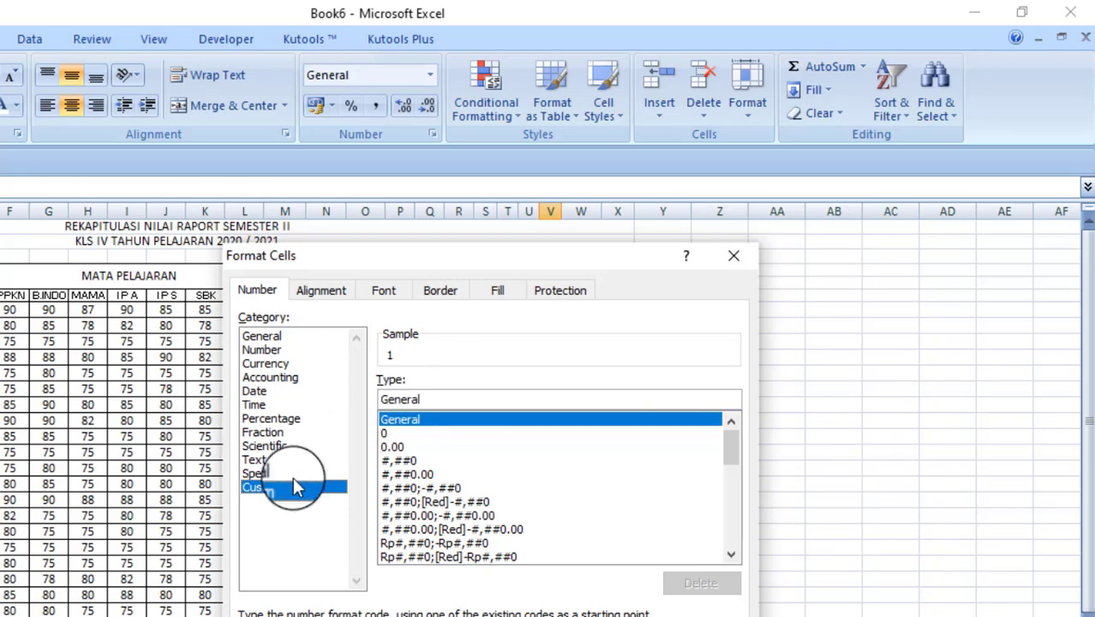
pyautogui.click(384, 433)
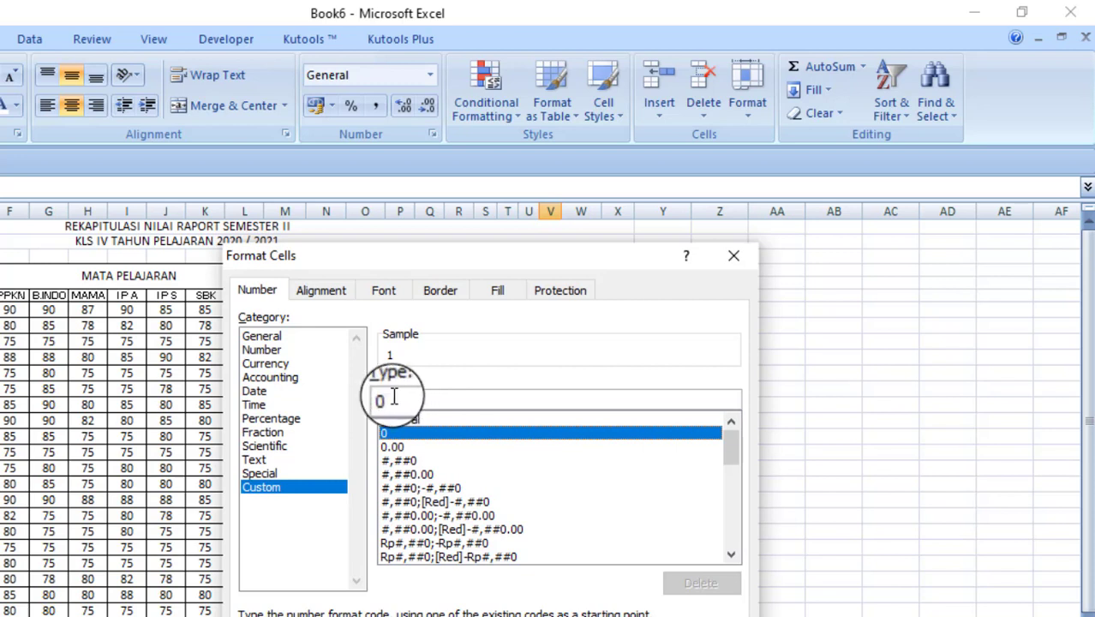
pyautogui.click(393, 395)
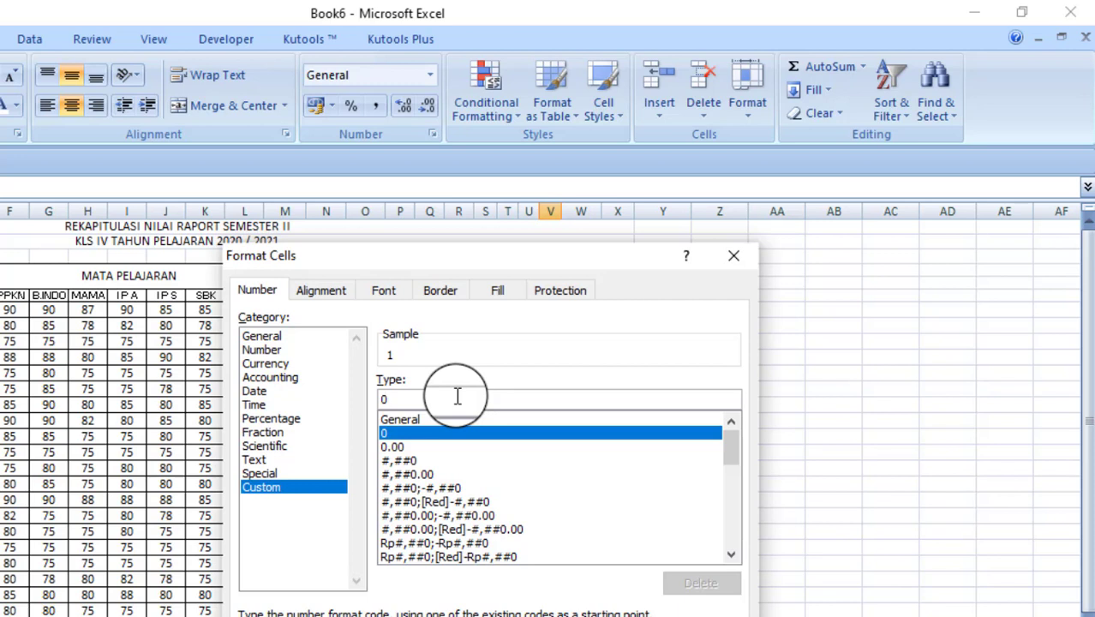
pyautogui.write(';0;')
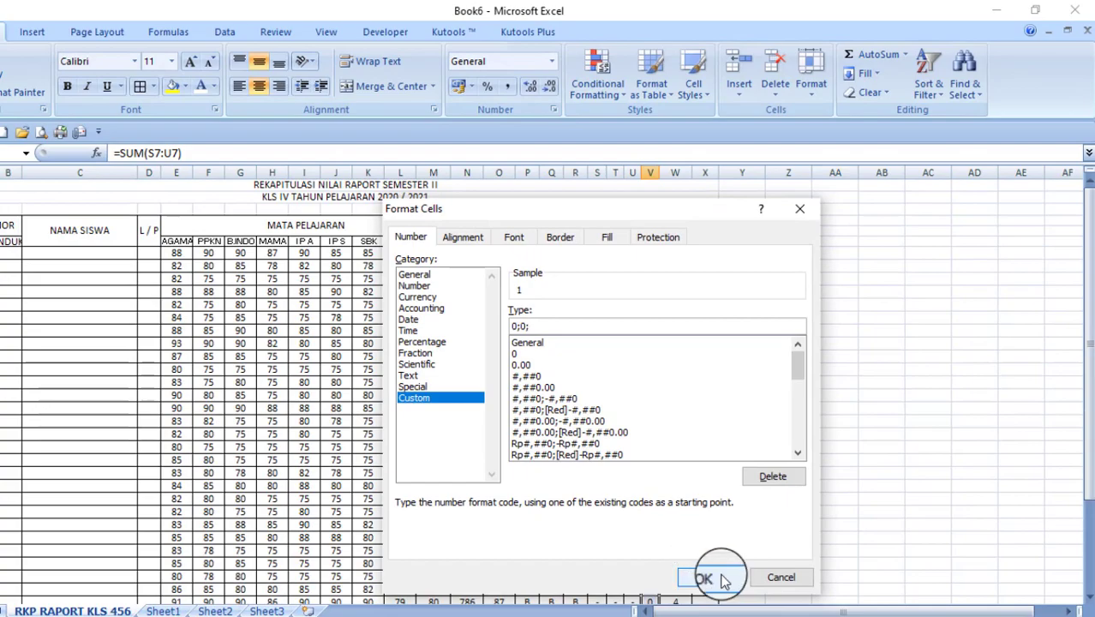
pyautogui.click(707, 576)
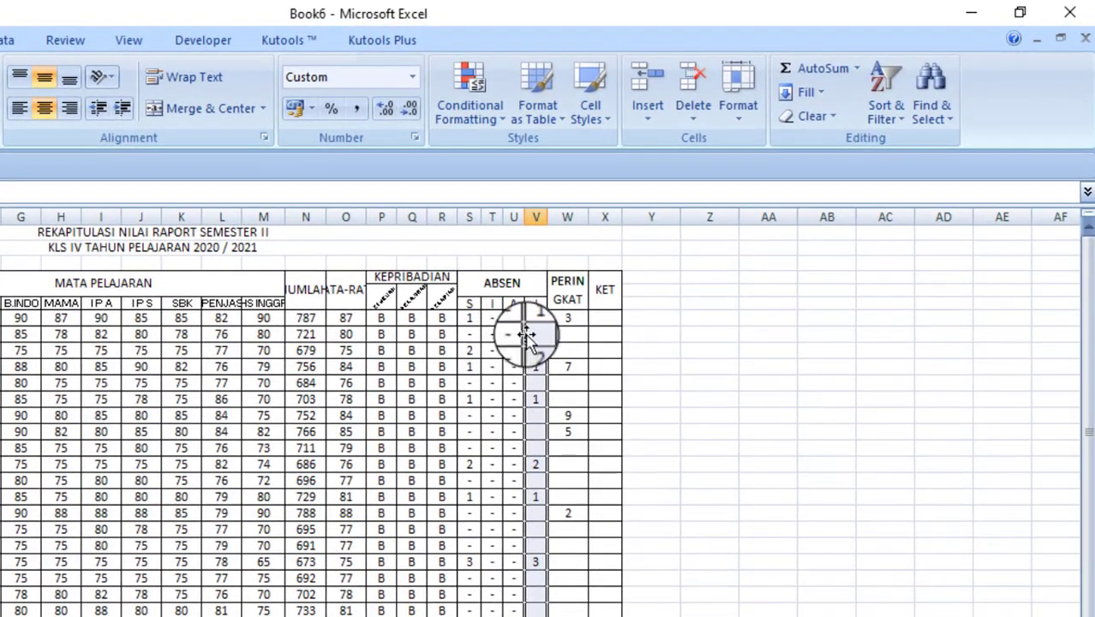
# Check the J total formulas, then enter absences 5, 4 and 3 for consecutive students
pyautogui.click(531, 335)
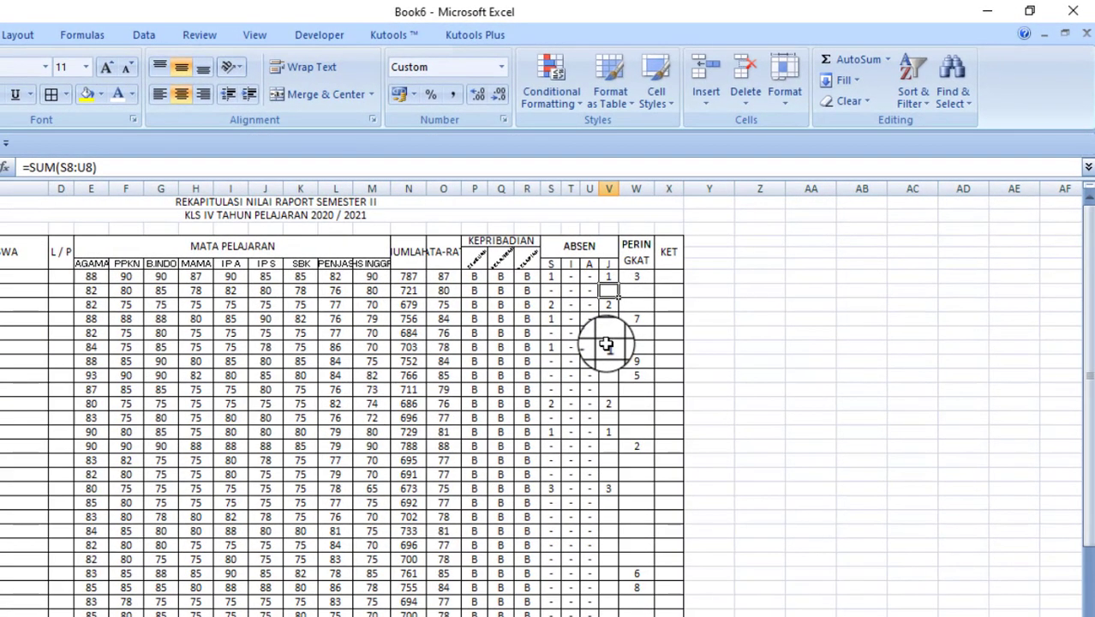
pyautogui.click(606, 339)
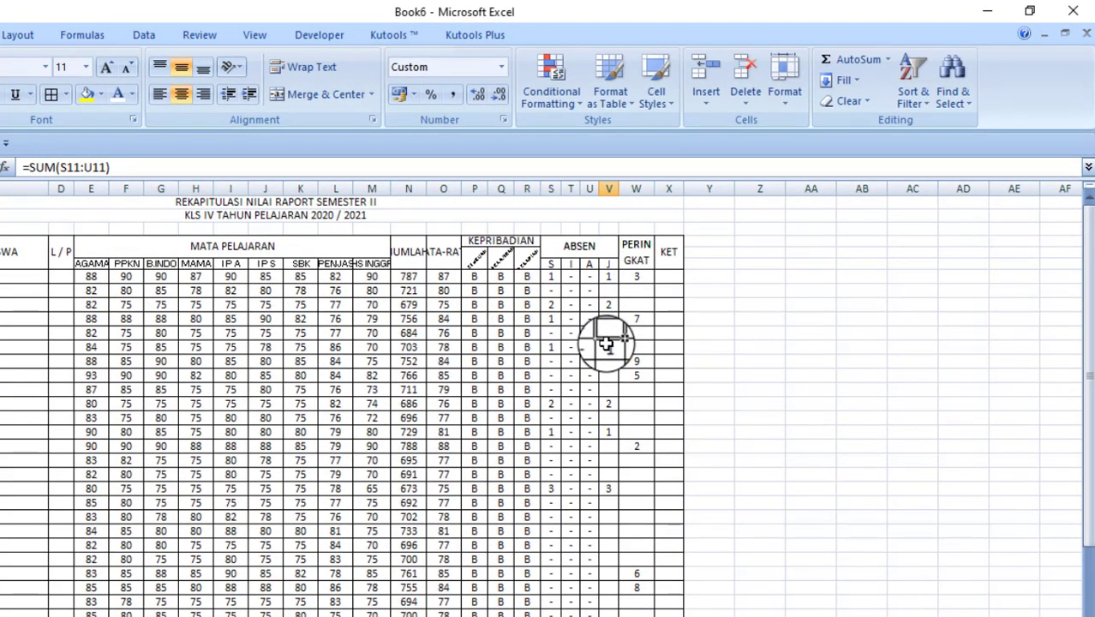
pyautogui.press('Left')
pyautogui.press('Left')
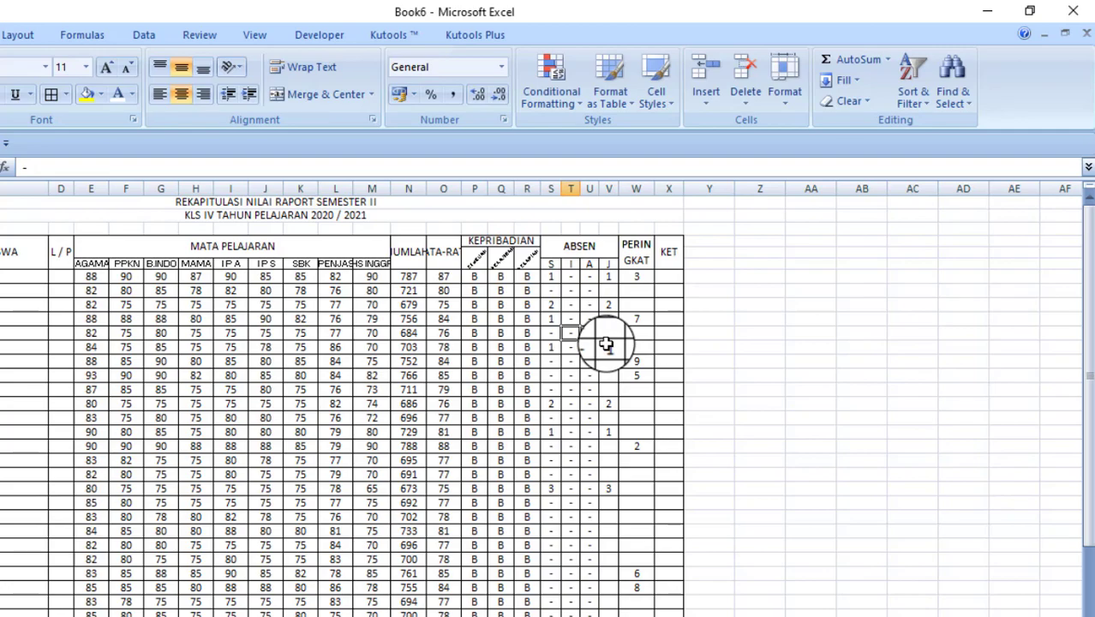
pyautogui.write('5')
pyautogui.press('Down')
pyautogui.press('Down')
pyautogui.press('Left')
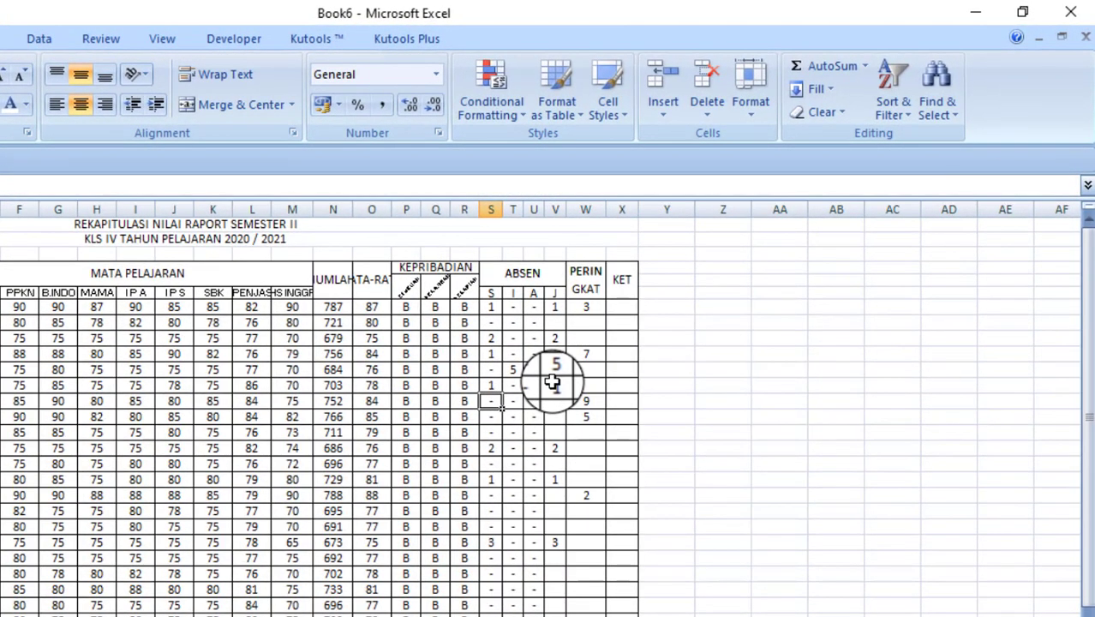
pyautogui.press('Down')
pyautogui.press('Down')
pyautogui.press('Down')
pyautogui.write('3')
pyautogui.press('Down')
# Enter further absence counts of 2 for several students in the S column
pyautogui.write('1')
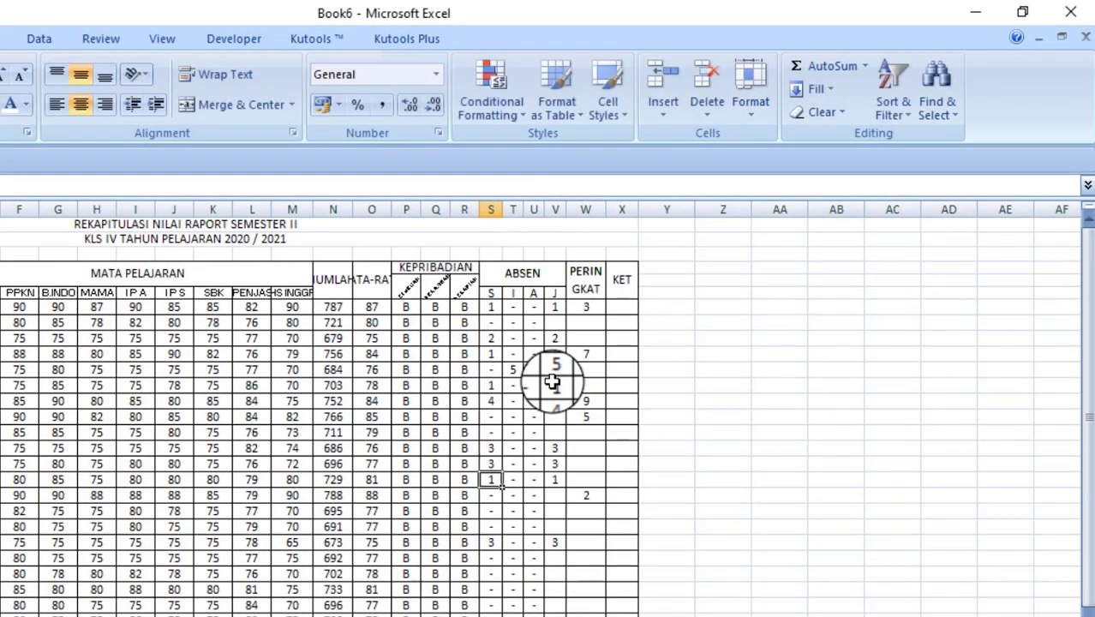
pyautogui.write('2')
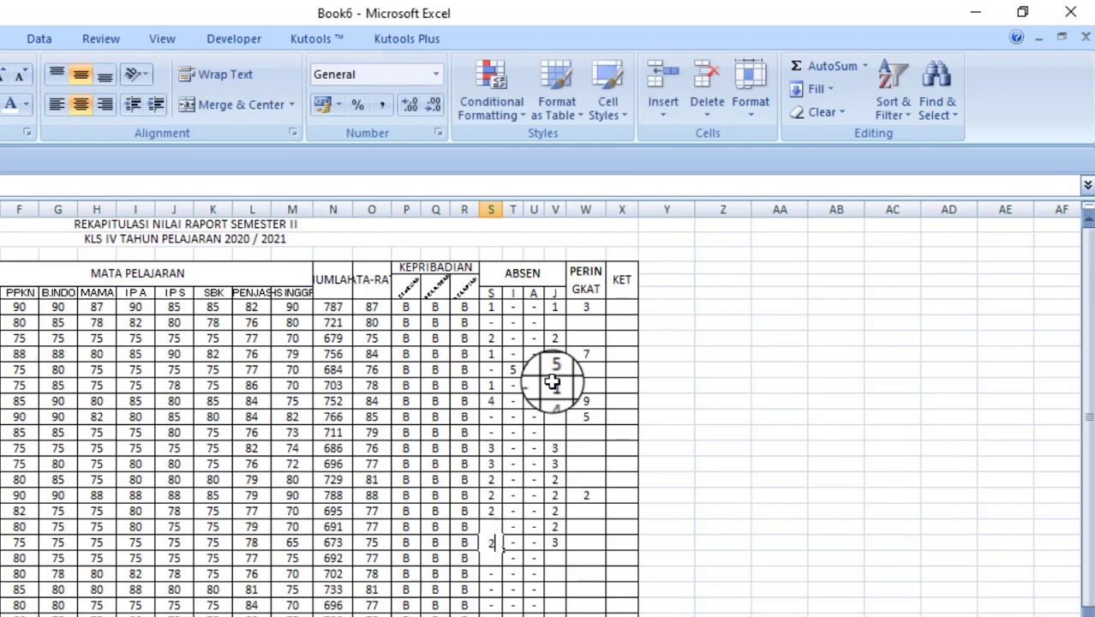
pyautogui.write(' 2 2 2 2 2  2')
pyautogui.press('Return')
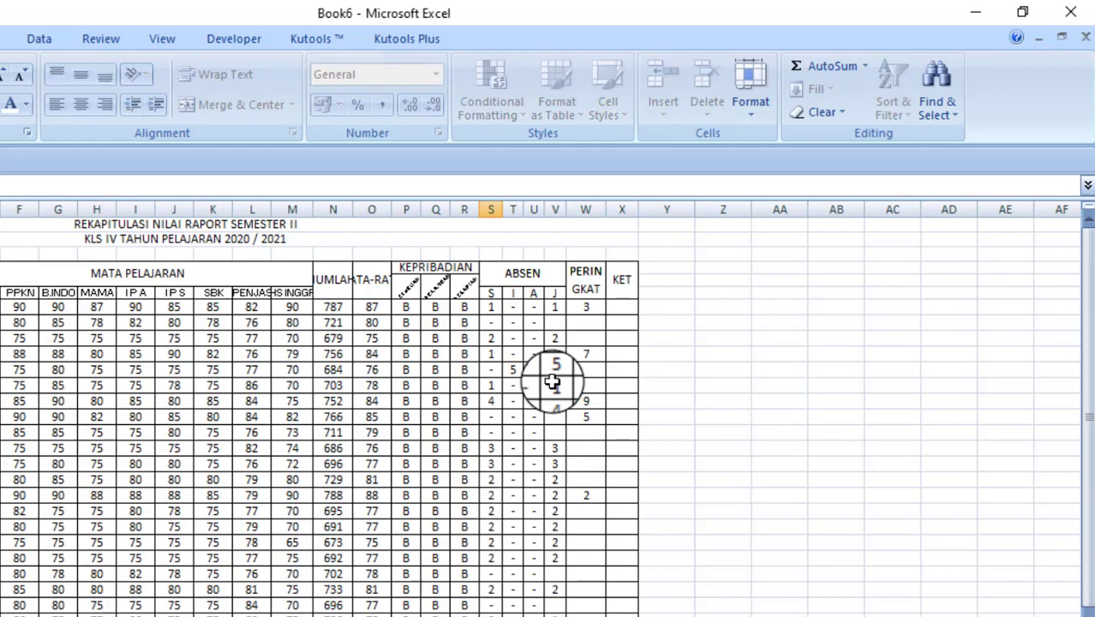
pyautogui.press('Return')
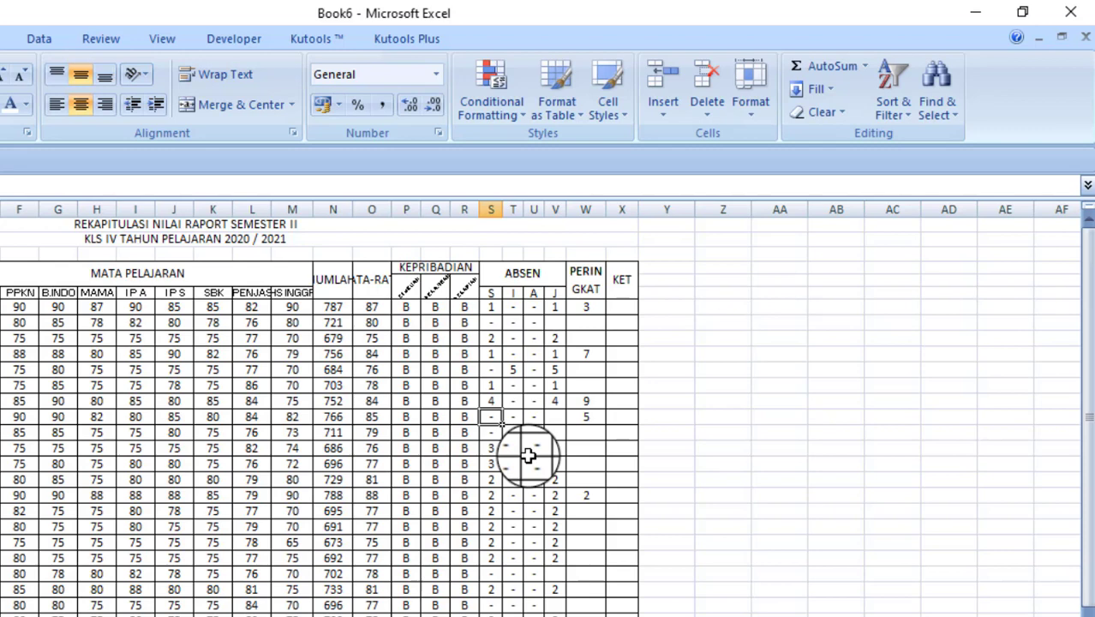
pyautogui.write('2')
pyautogui.press('Return')
pyautogui.write('2')
pyautogui.press('Return')
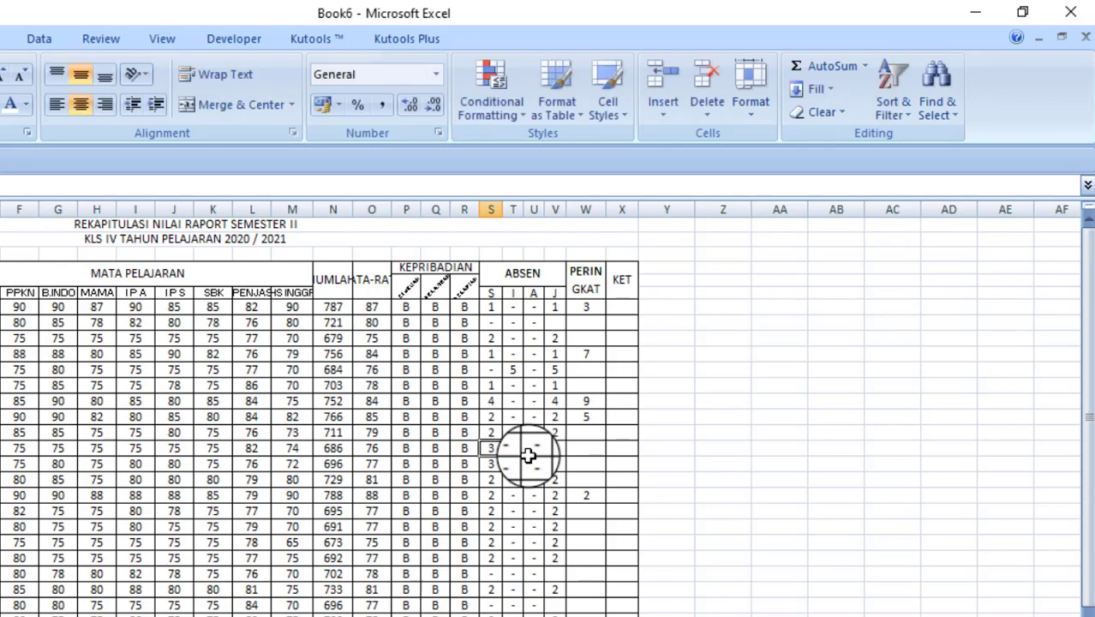
pyautogui.scroll(-3, 528, 455)
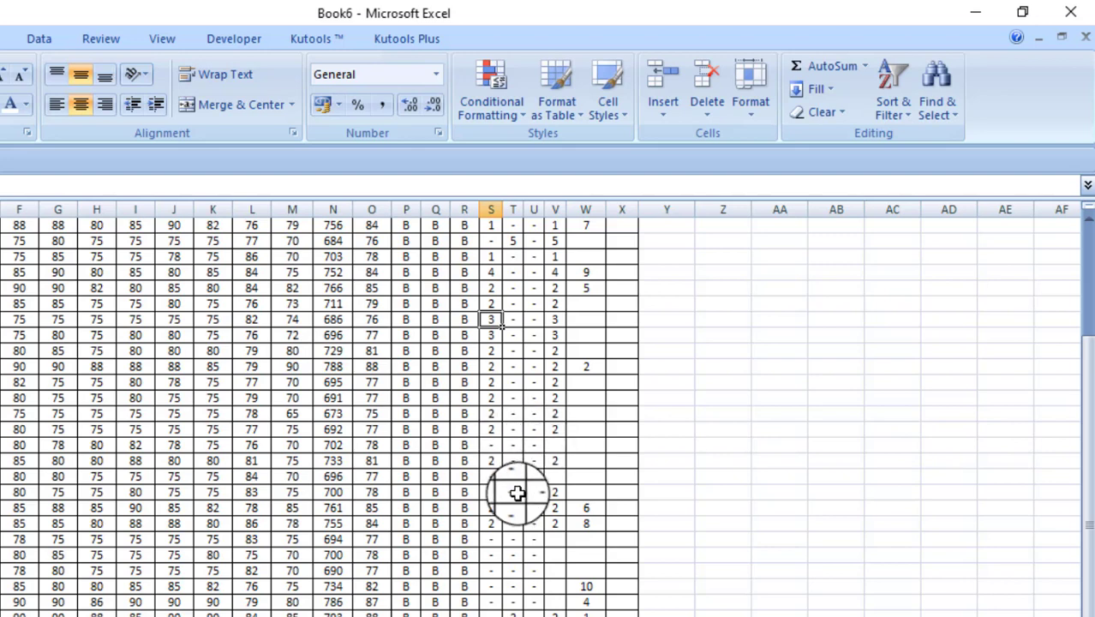
pyautogui.scroll(3, 516, 492)
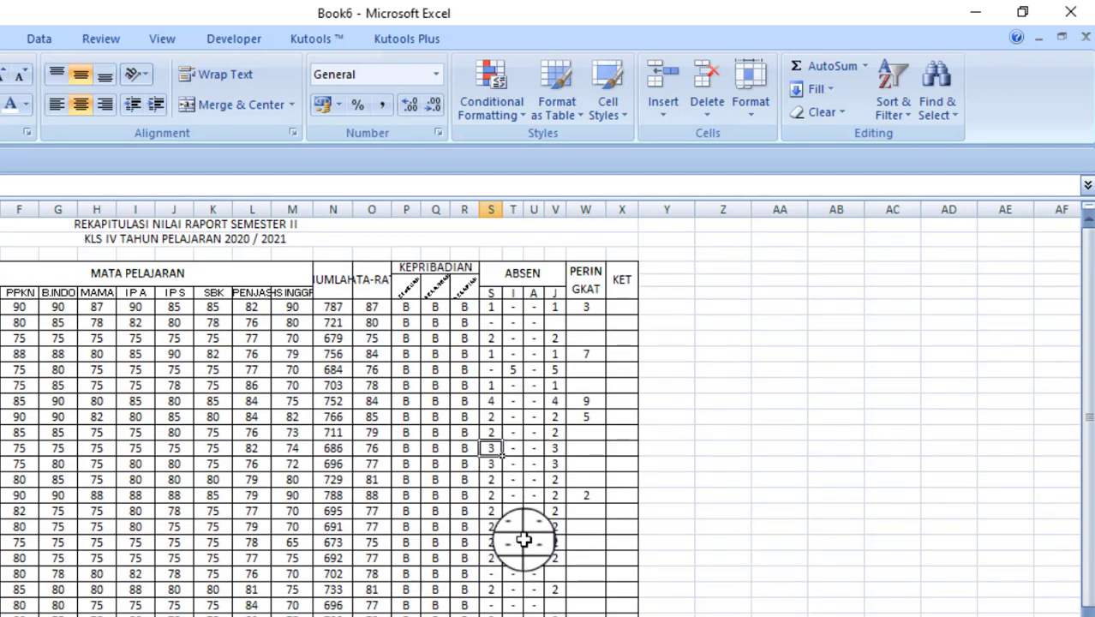